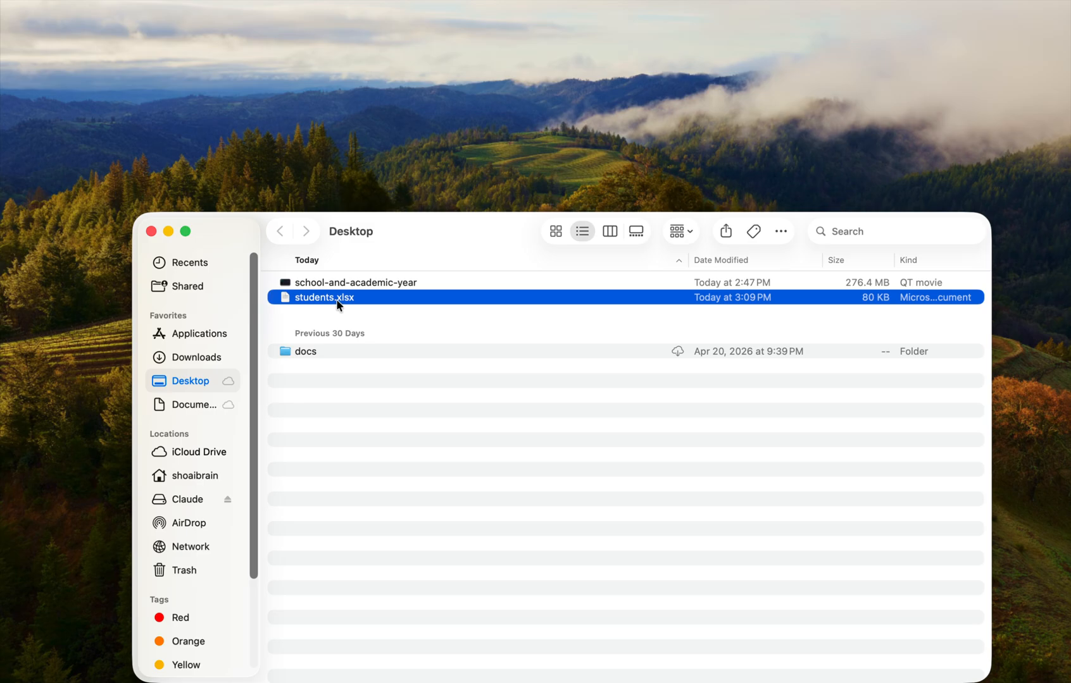
# Open students.xlsx from the Desktop, look through the student list down to its last row, and close the spreadsheet
pyautogui.doubleClick(337, 301)
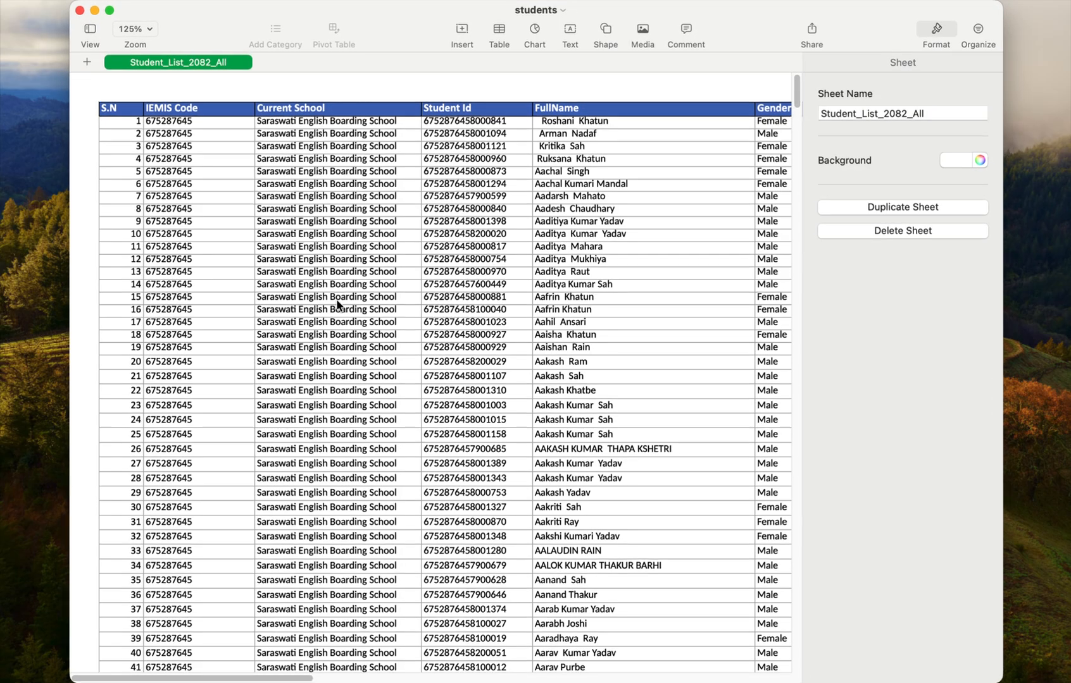
pyautogui.scroll(-20, 337, 305)
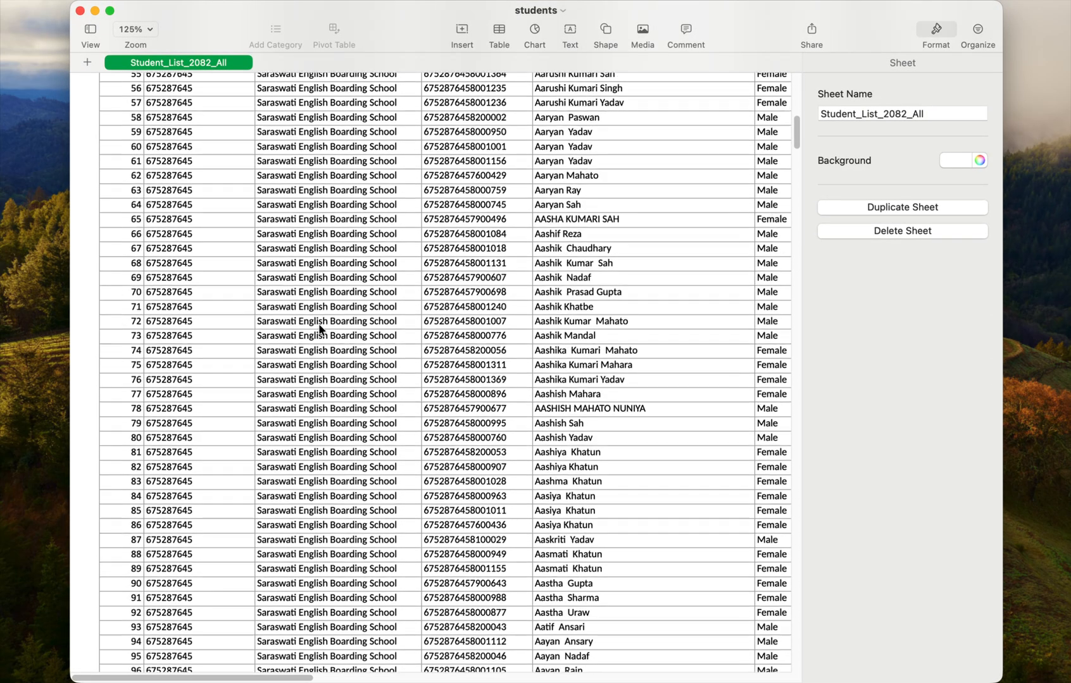
pyautogui.scroll(-20, 306, 320)
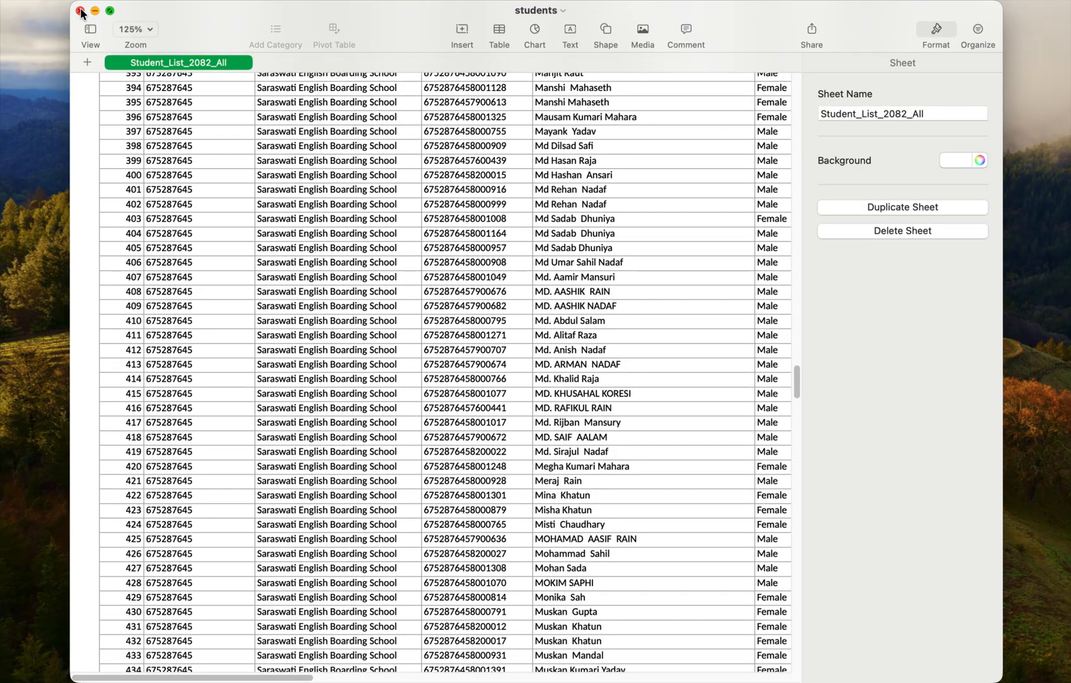
pyautogui.scroll(-20, 230, 209)
pyautogui.scroll(-20, 230, 209)
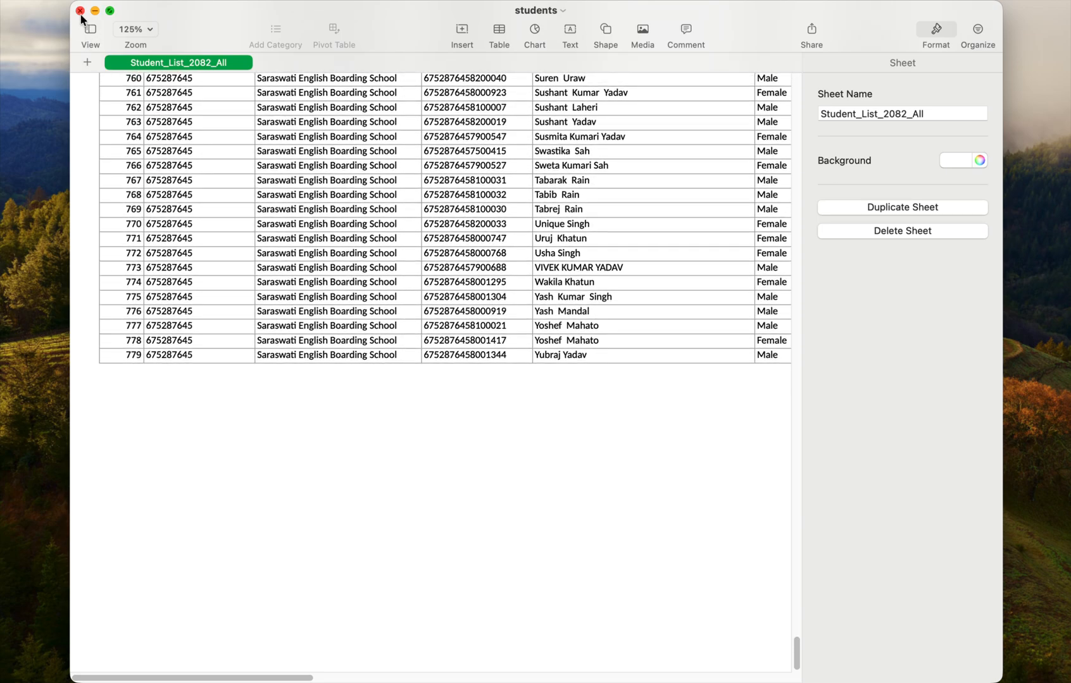
pyautogui.click(81, 12)
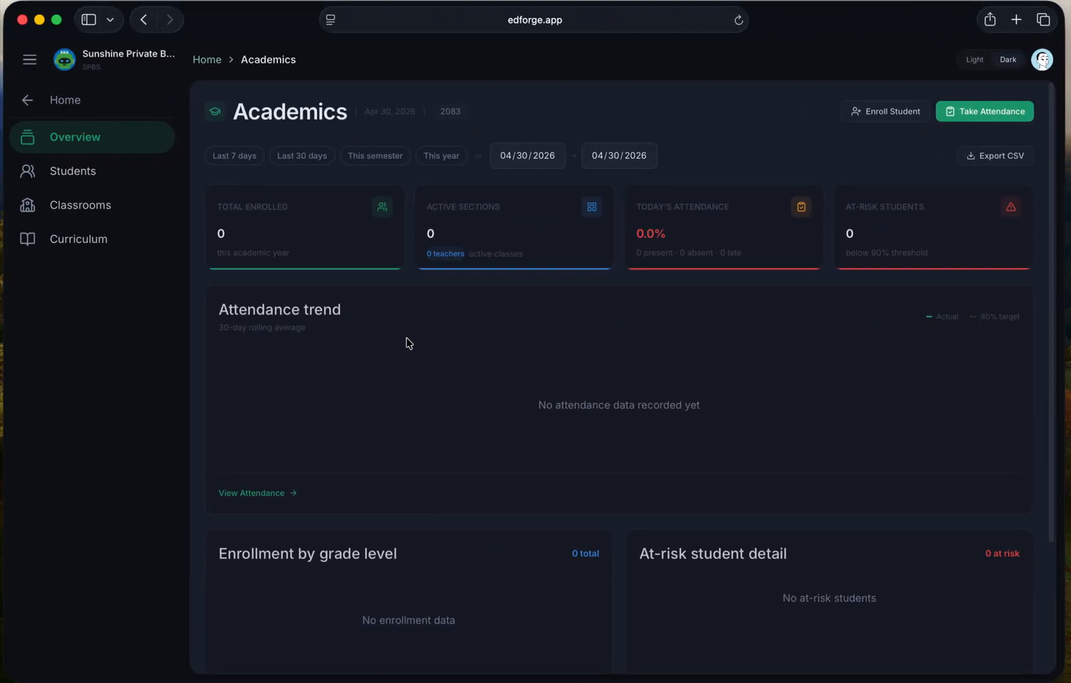
# Switch to EdForge and open the IEMIS bulk student import page for the Academics students
pyautogui.click(114, 112)
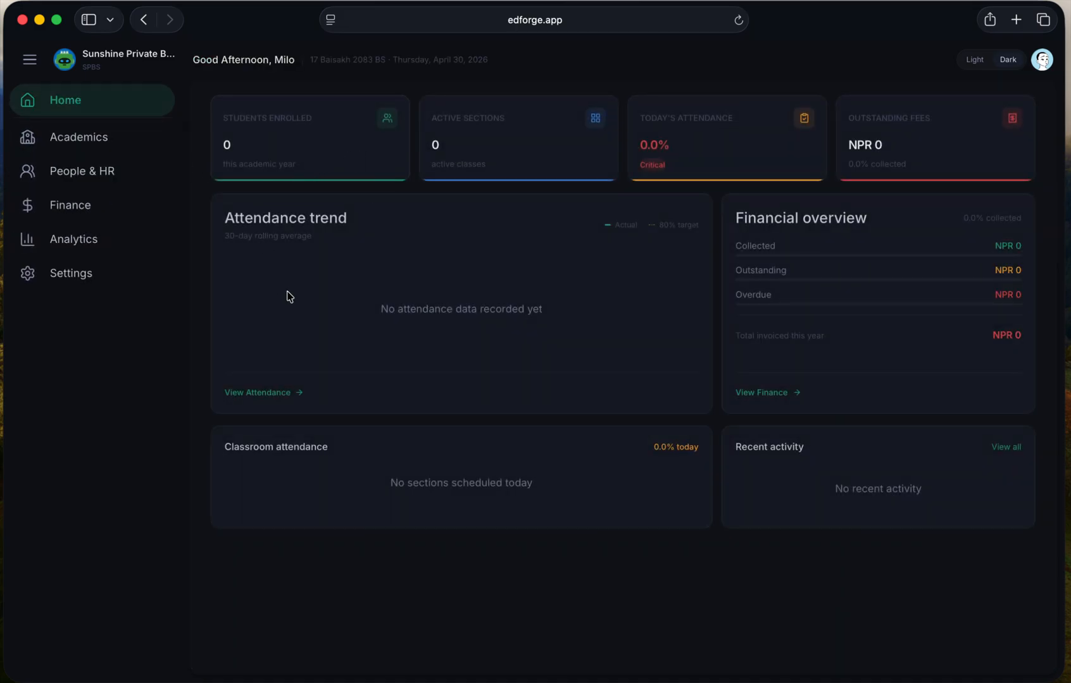
pyautogui.click(95, 146)
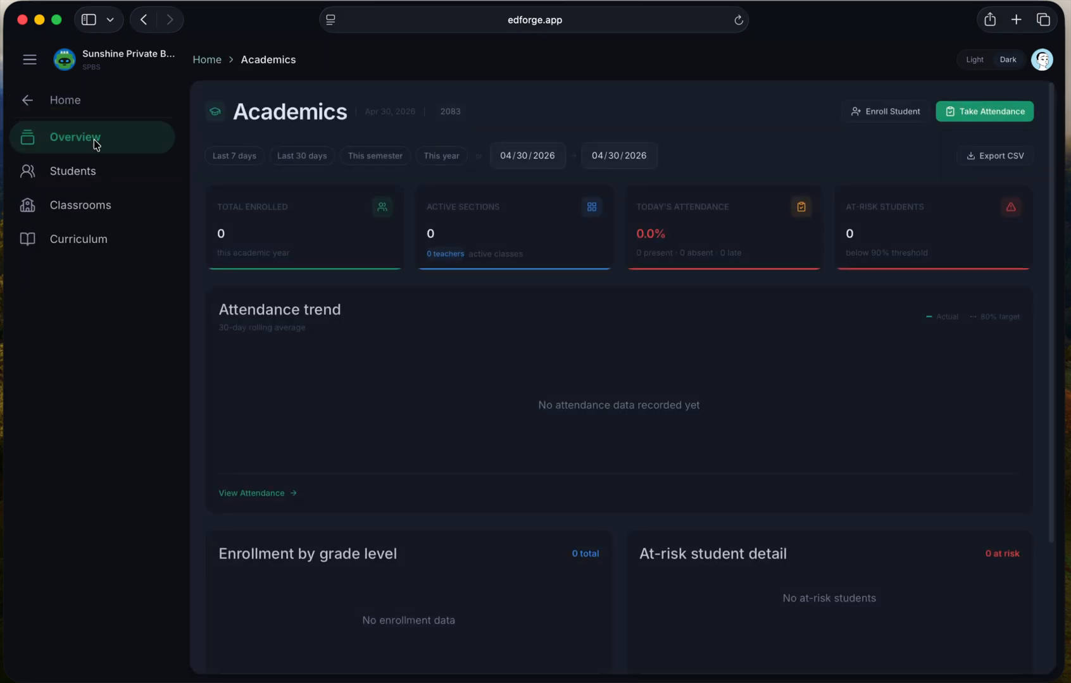
pyautogui.click(151, 177)
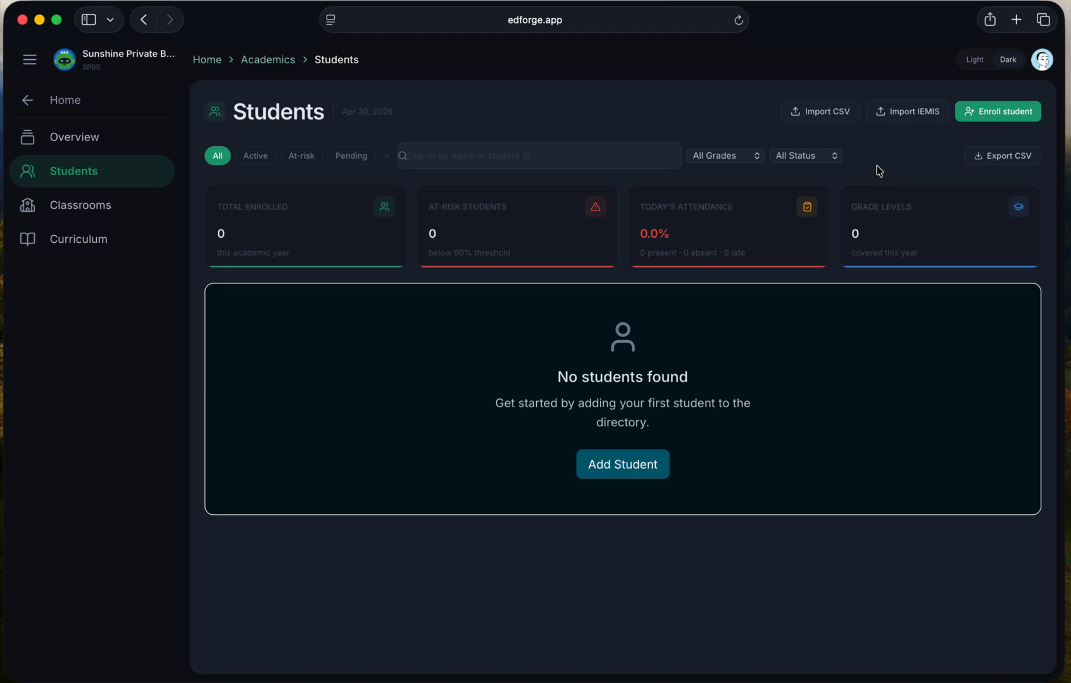
pyautogui.click(899, 124)
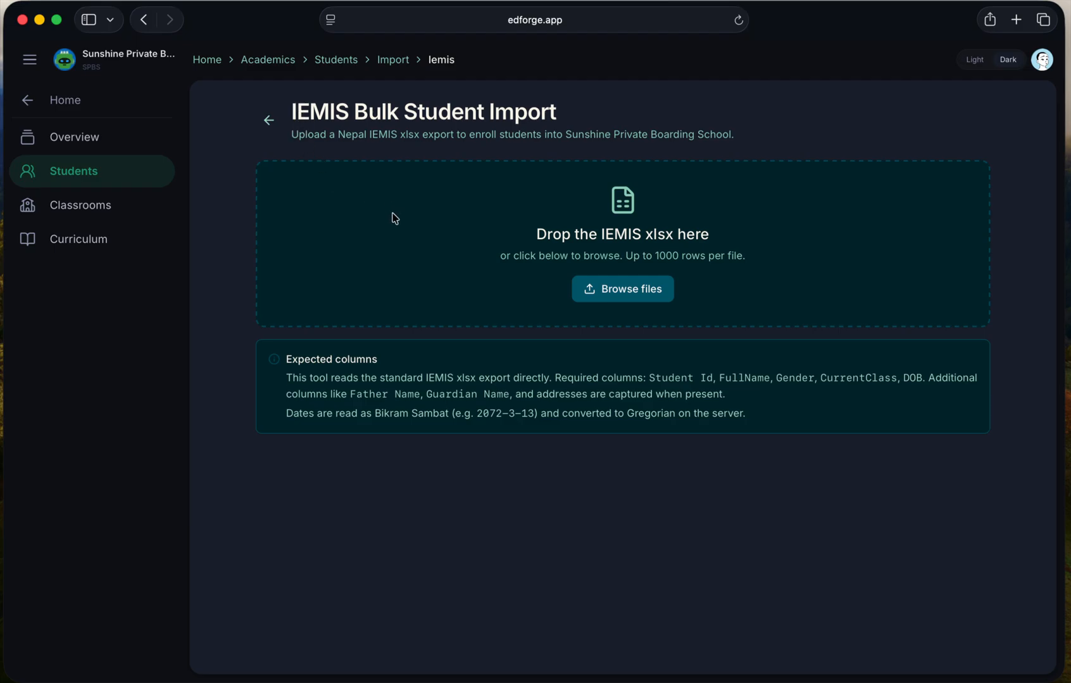
pyautogui.moveTo(580, 236); pyautogui.dragTo(705, 239)
pyautogui.click(695, 237)
pyautogui.click(704, 239)
pyautogui.moveTo(507, 252); pyautogui.dragTo(598, 254)
pyautogui.click(598, 254)
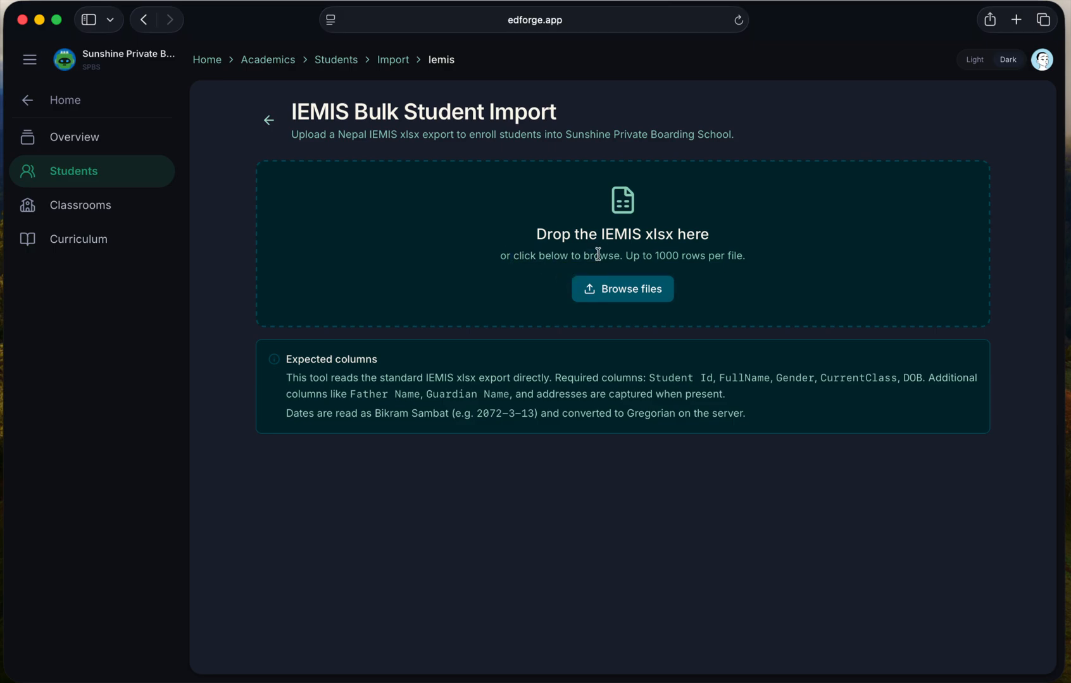
# Upload students.xlsx from the Desktop folder as the IEMIS import file
pyautogui.click(659, 323)
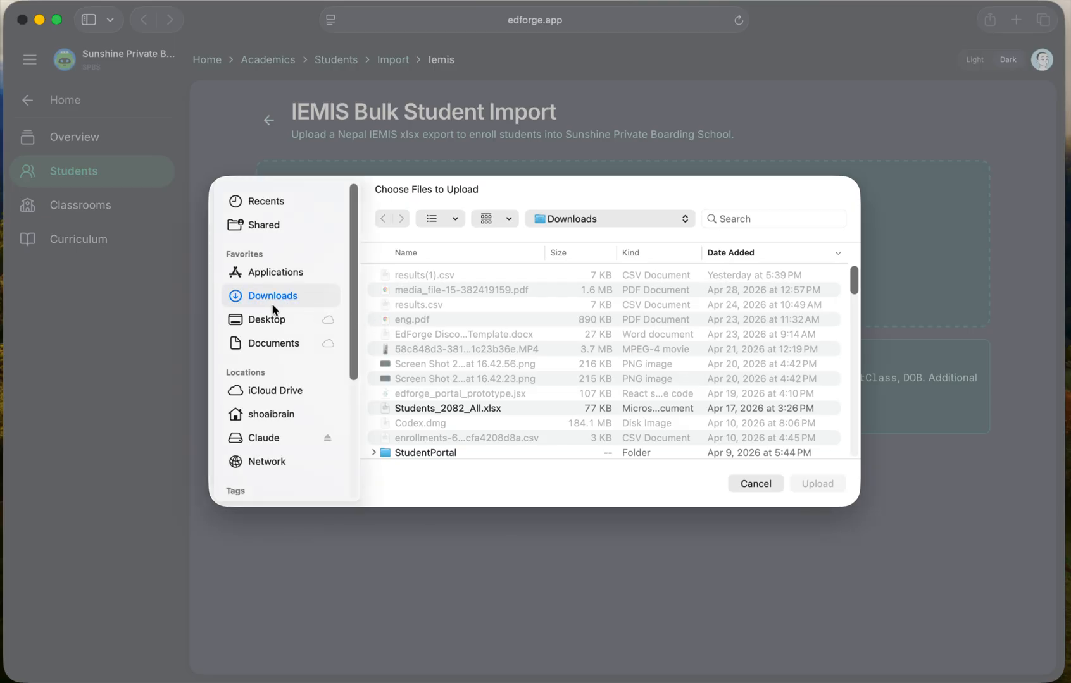
pyautogui.click(276, 324)
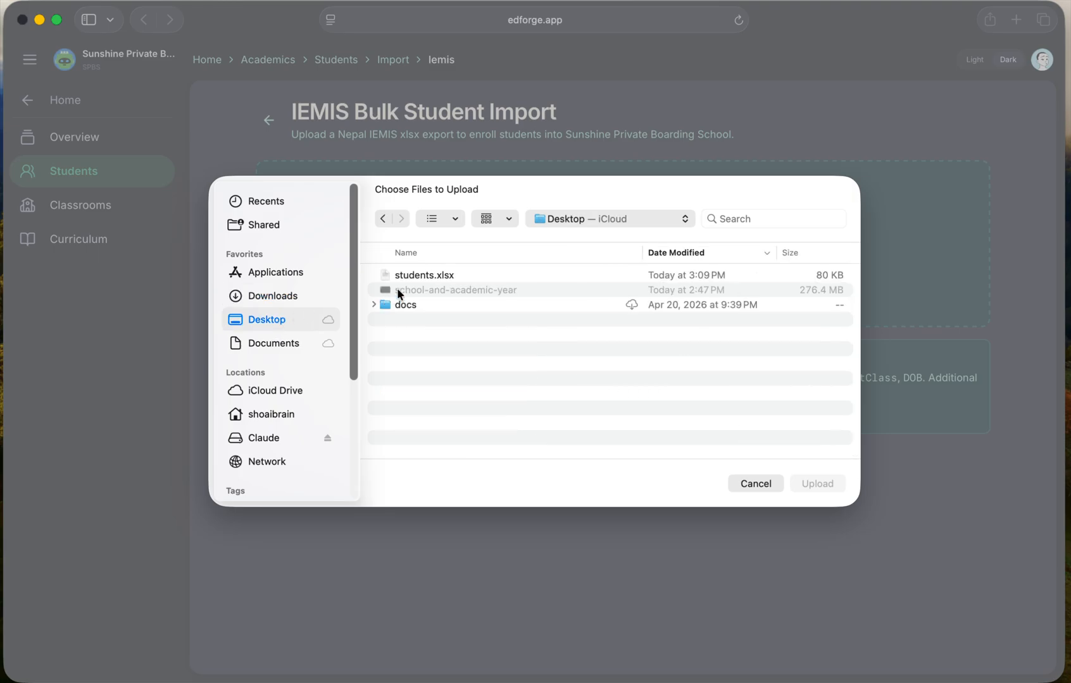
pyautogui.click(423, 276)
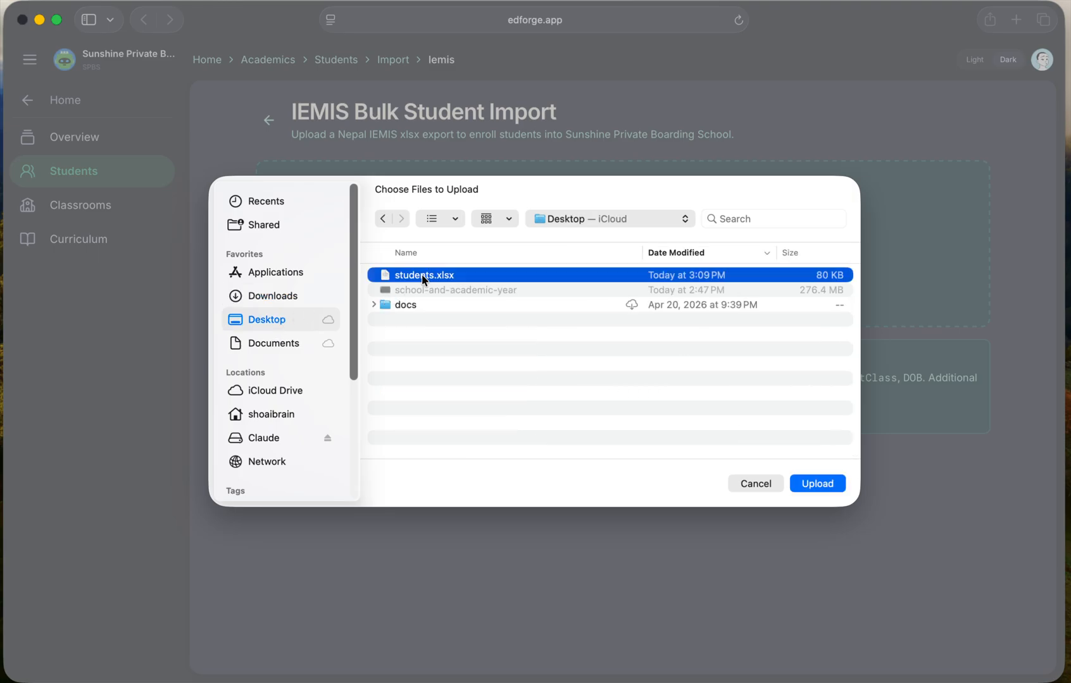
pyautogui.click(816, 483)
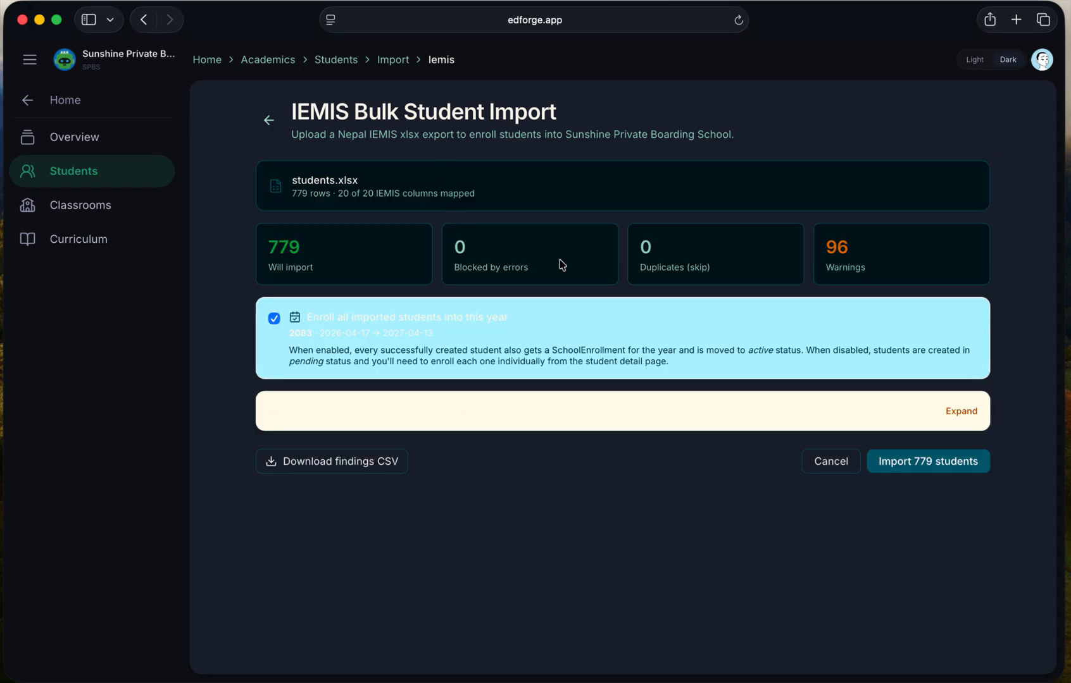
# Set the interface to the light theme and expand the import preview's warnings to review the flagged rows
pyautogui.click(975, 59)
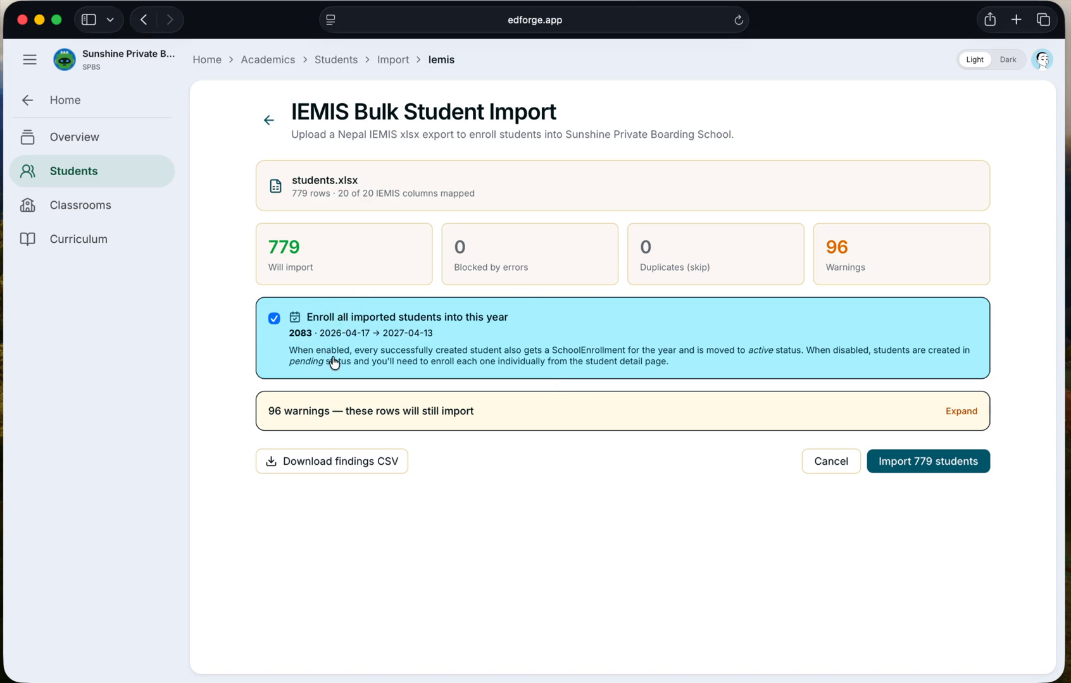
pyautogui.click(429, 411)
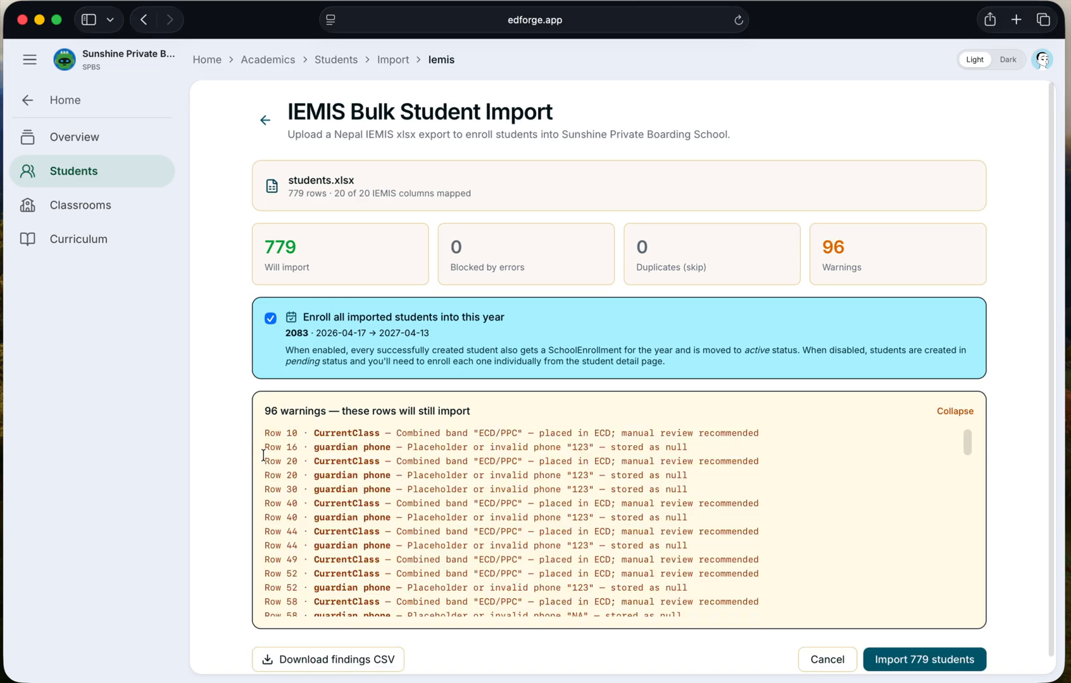
pyautogui.scroll(-10, 408, 483)
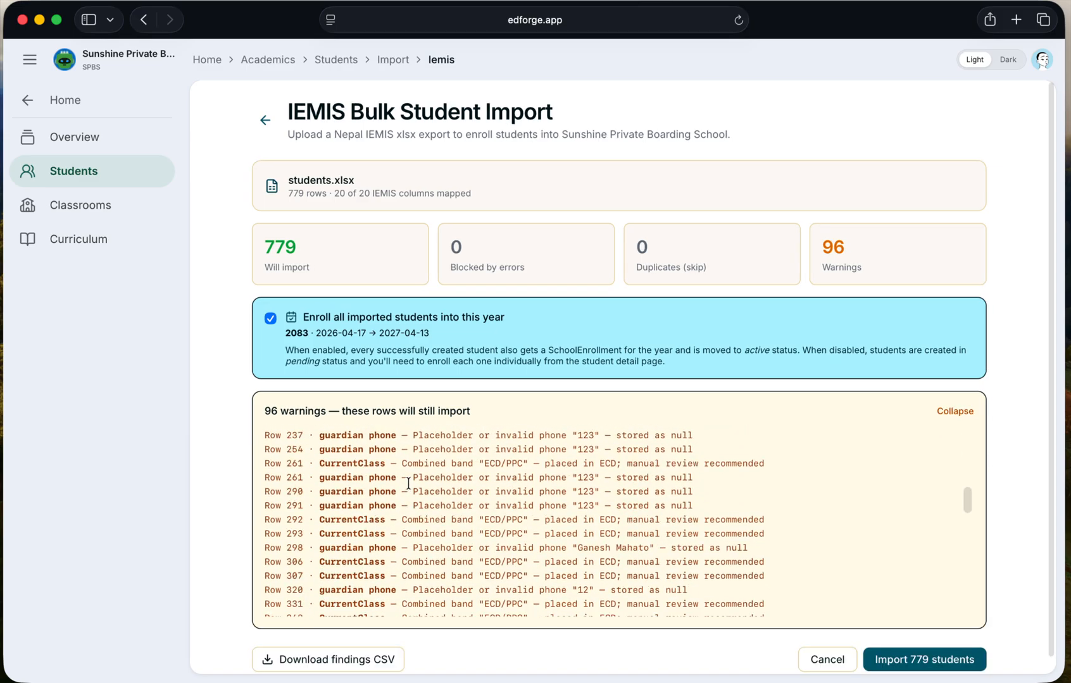
pyautogui.scroll(-2, 374, 514)
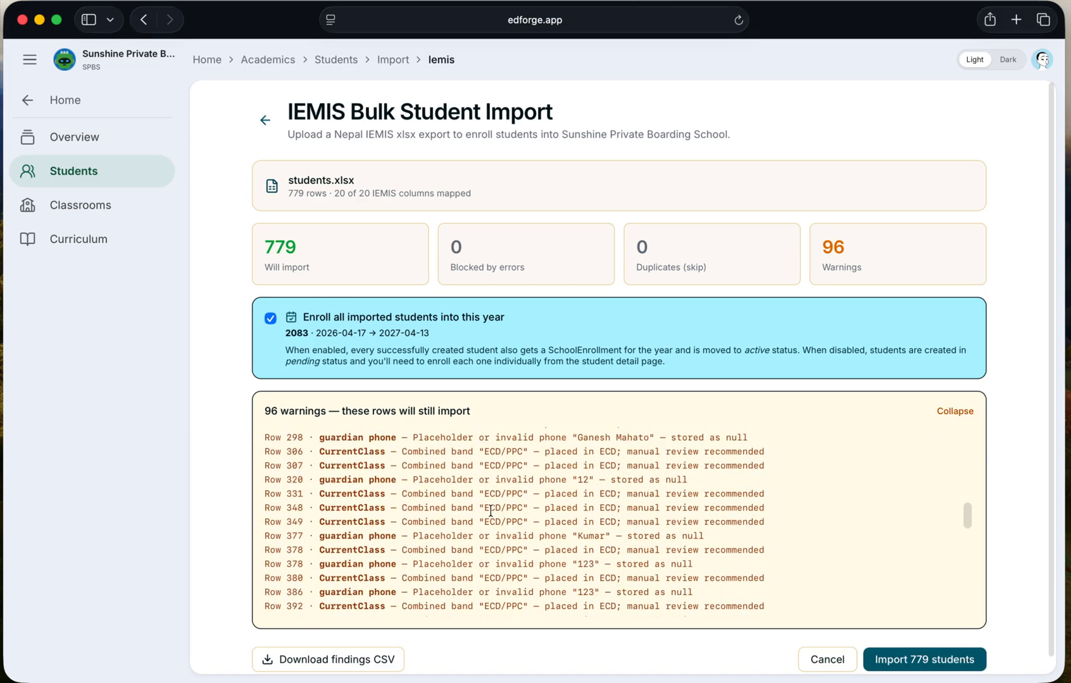
pyautogui.scroll(4, 650, 487)
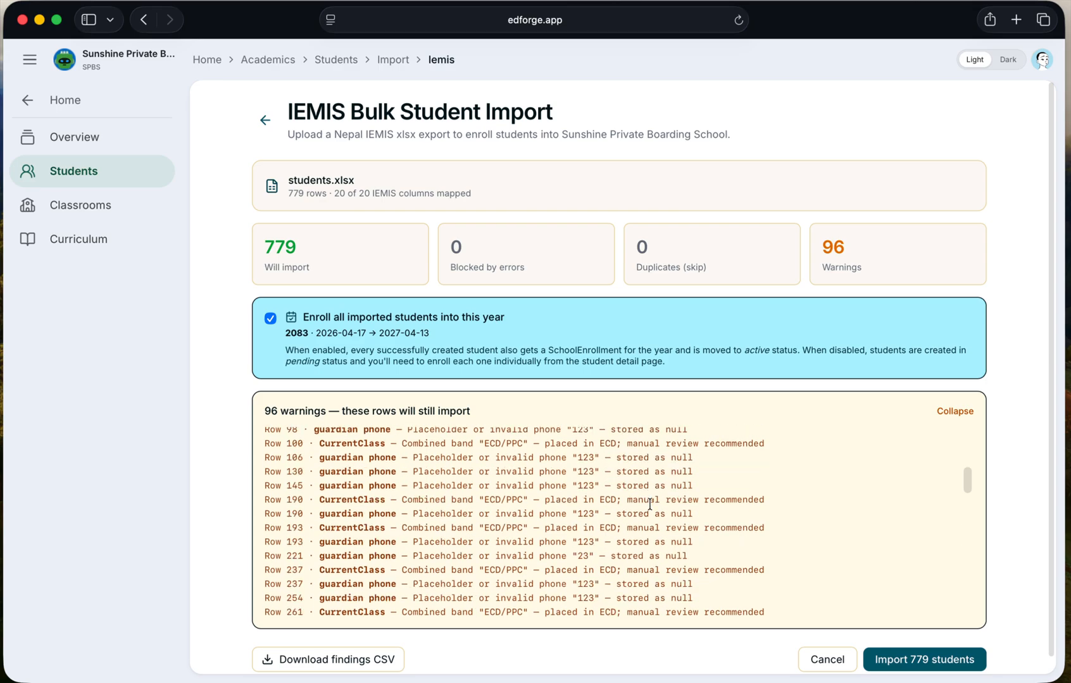
pyautogui.scroll(5, 466, 511)
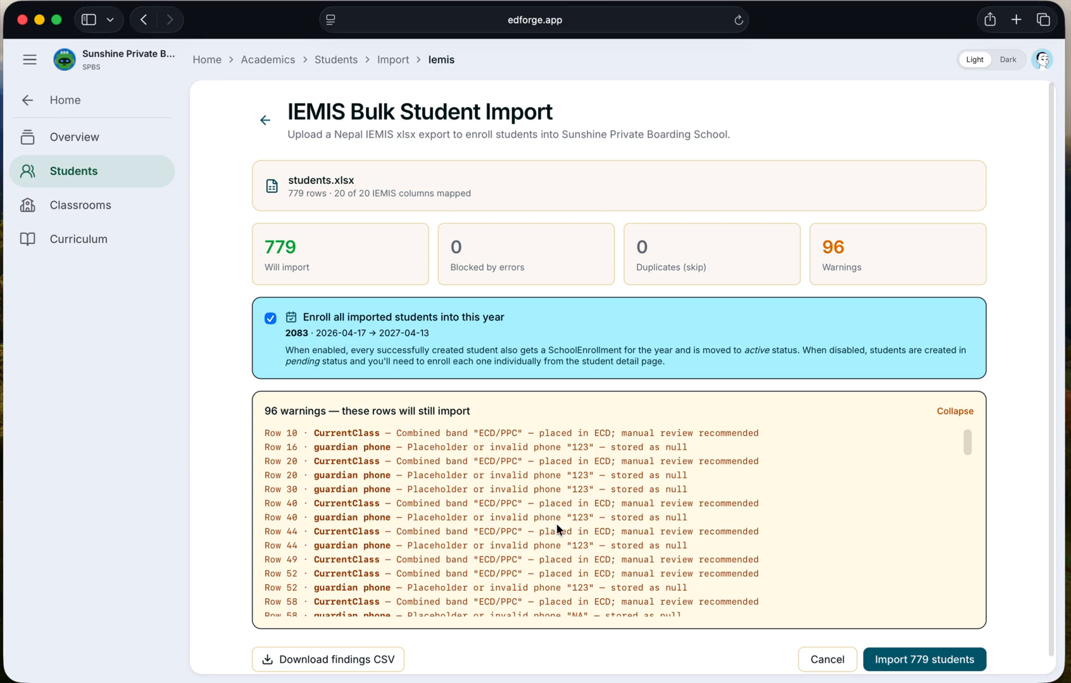
pyautogui.scroll(-2, 531, 514)
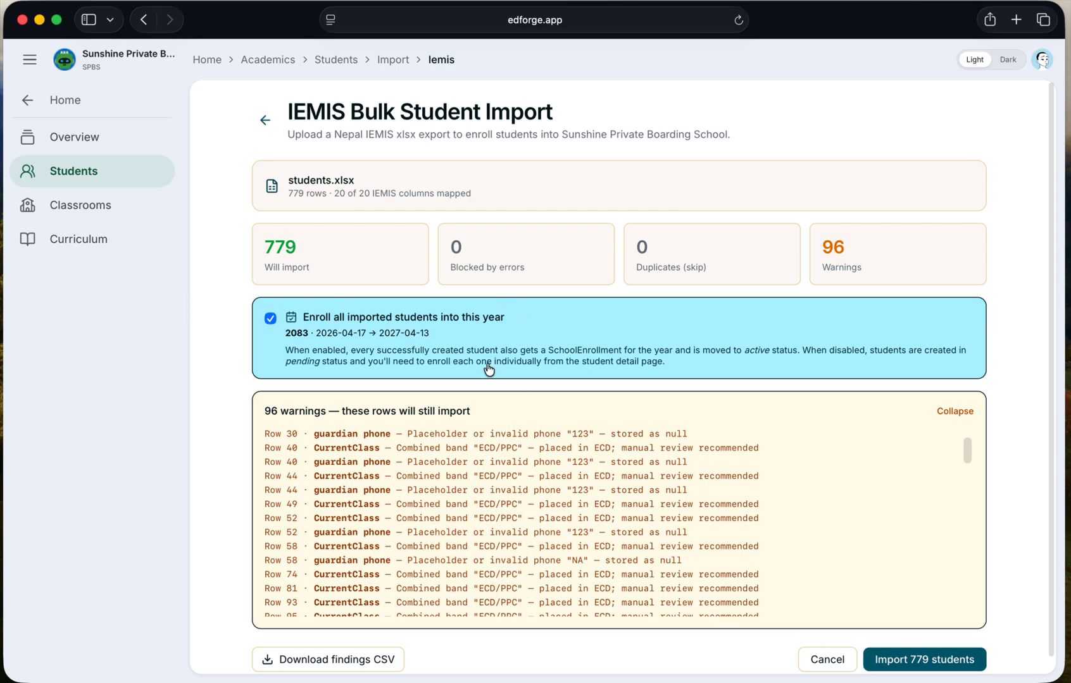
pyautogui.scroll(-1, 696, 332)
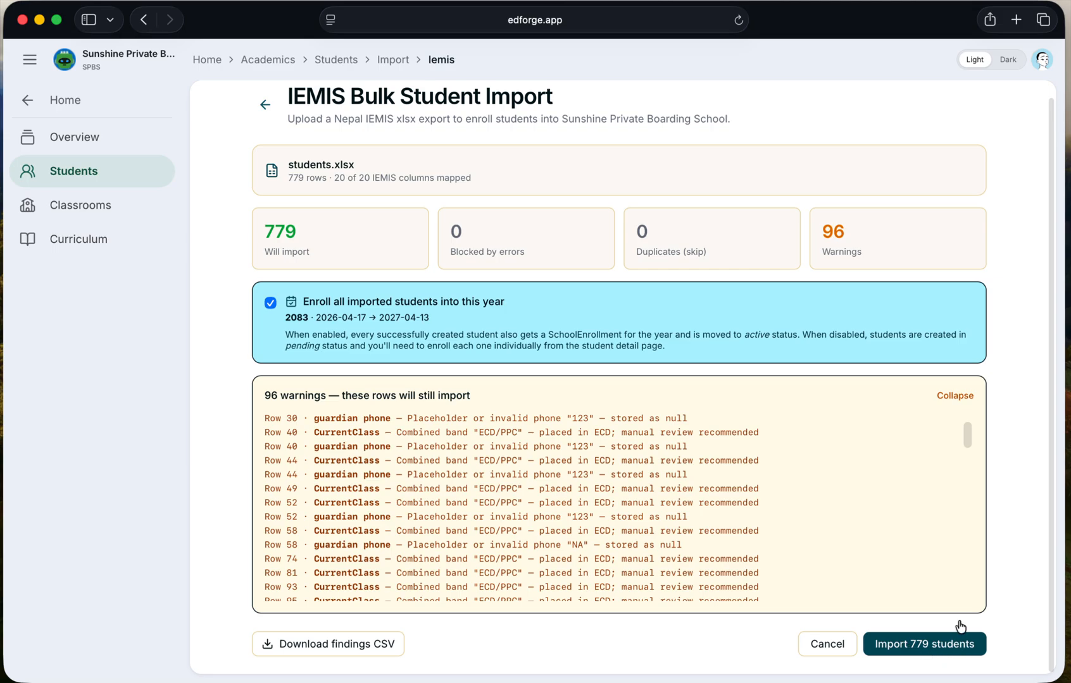
pyautogui.moveTo(967, 438); pyautogui.dragTo(967, 578)
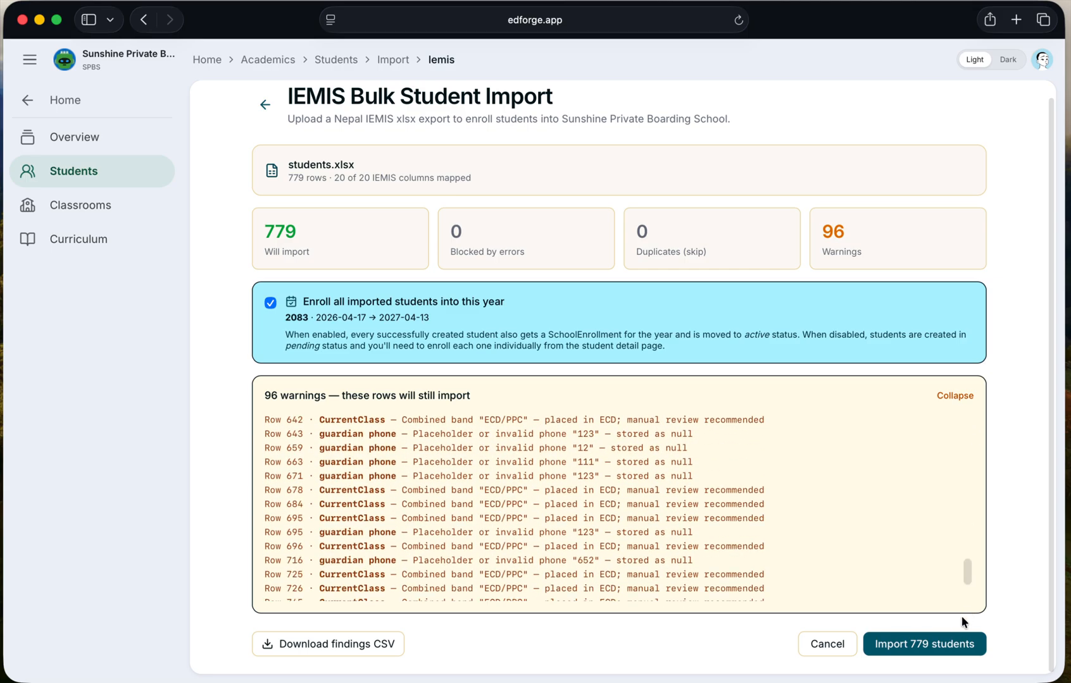
# Import the students with enrollment in 2083, confirming that the dry-run findings are reviewed and the destination school is correct
pyautogui.click(954, 645)
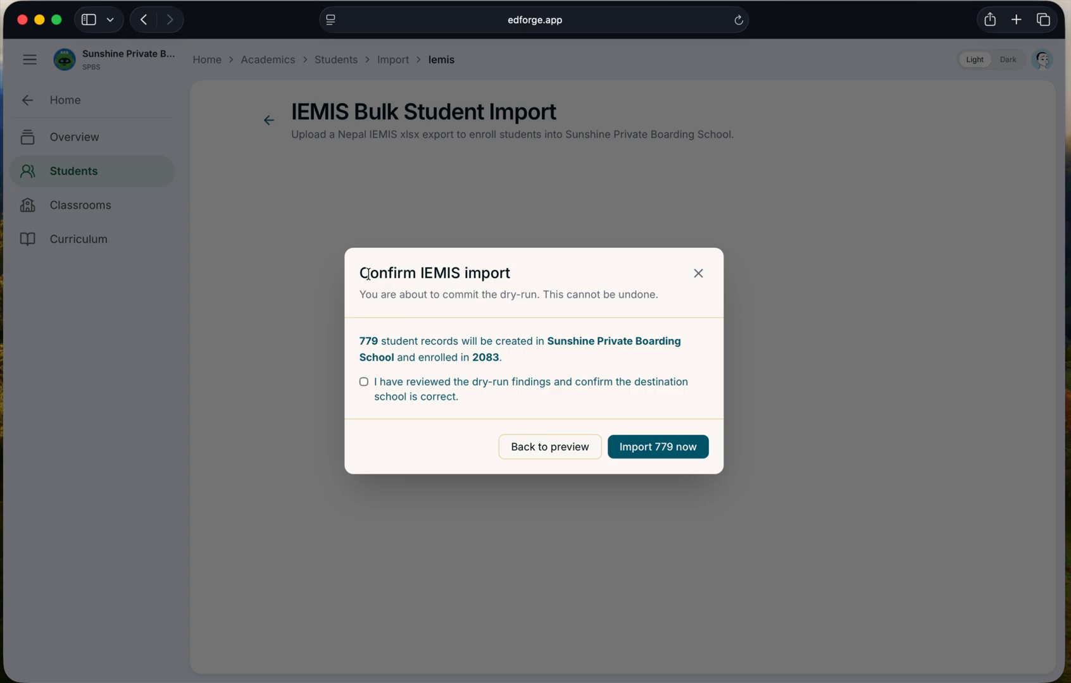
pyautogui.moveTo(371, 273); pyautogui.dragTo(495, 272)
pyautogui.click(418, 341)
pyautogui.moveTo(545, 344); pyautogui.dragTo(689, 343)
pyautogui.click(652, 359)
pyautogui.moveTo(454, 357); pyautogui.dragTo(505, 357)
pyautogui.click(505, 357)
pyautogui.click(410, 385)
pyautogui.click(650, 449)
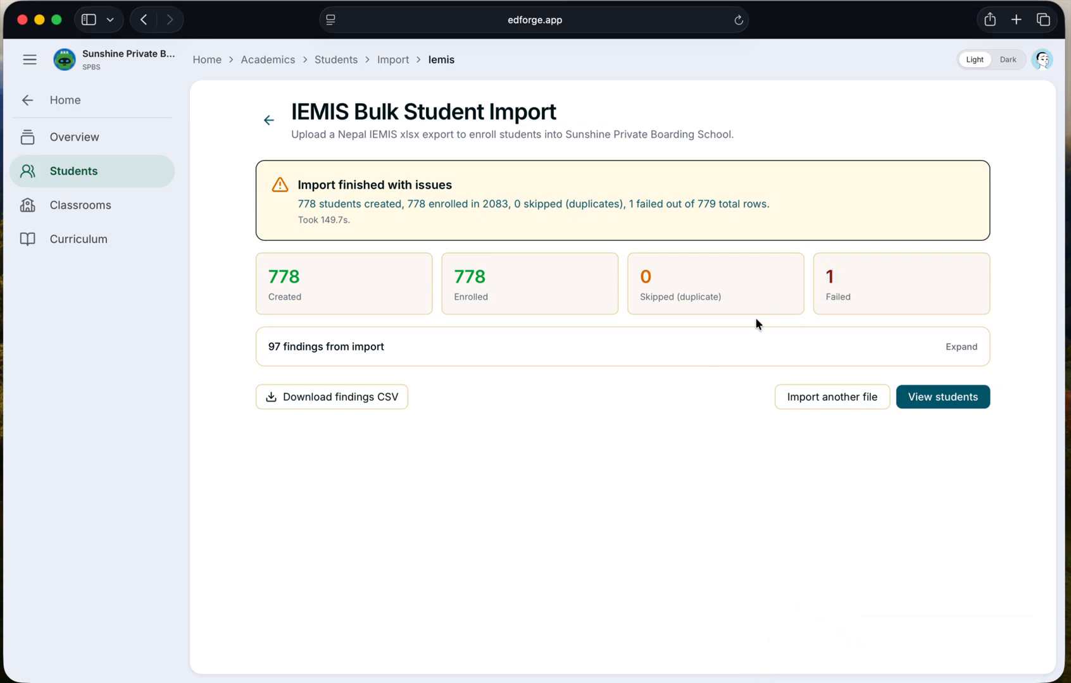
# Expand the findings from the finished import and examine the entry for the failed row at the end
pyautogui.click(450, 356)
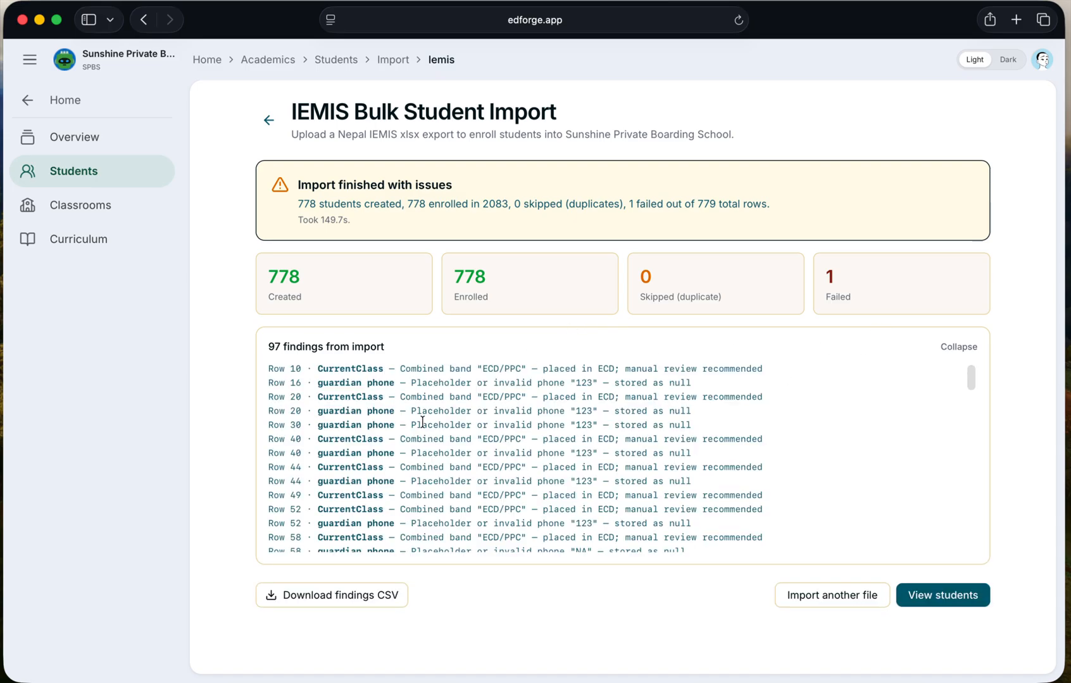
pyautogui.scroll(-15, 422, 422)
pyautogui.scroll(-2, 422, 422)
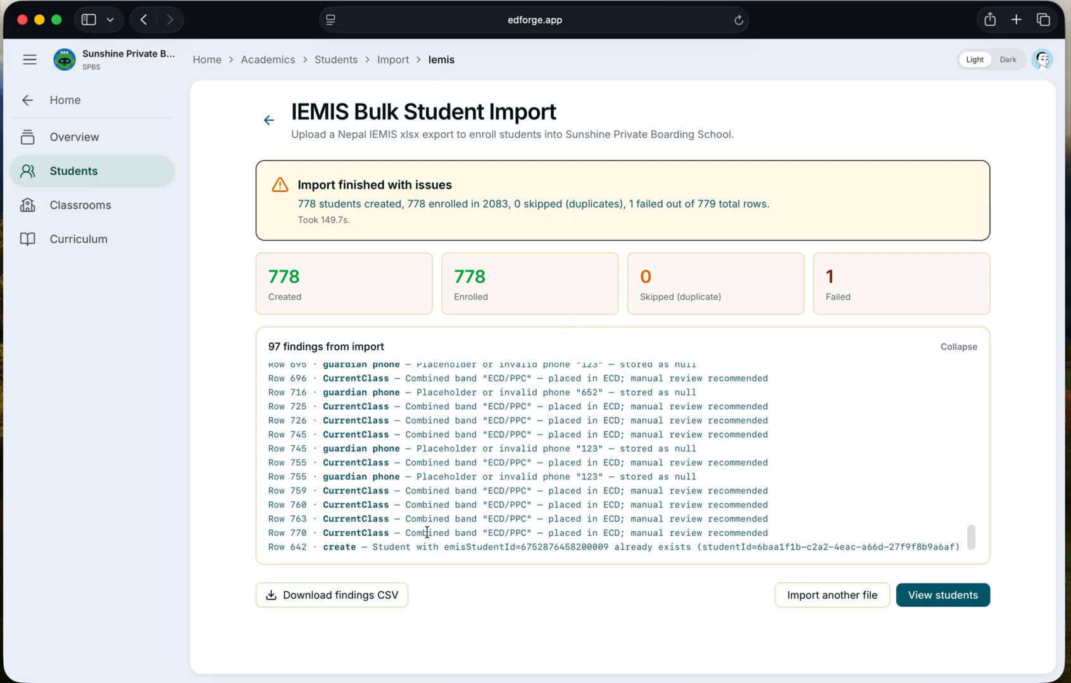
pyautogui.moveTo(406, 545); pyautogui.dragTo(648, 546)
pyautogui.click(486, 546)
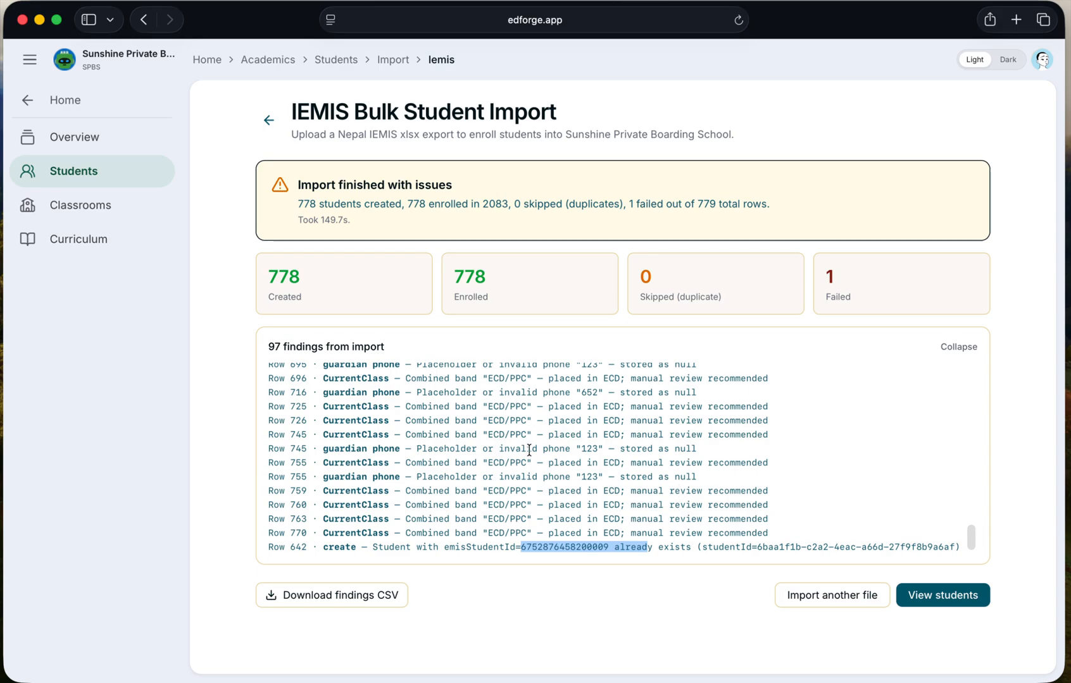
pyautogui.scroll(5, 531, 452)
pyautogui.scroll(-5, 538, 463)
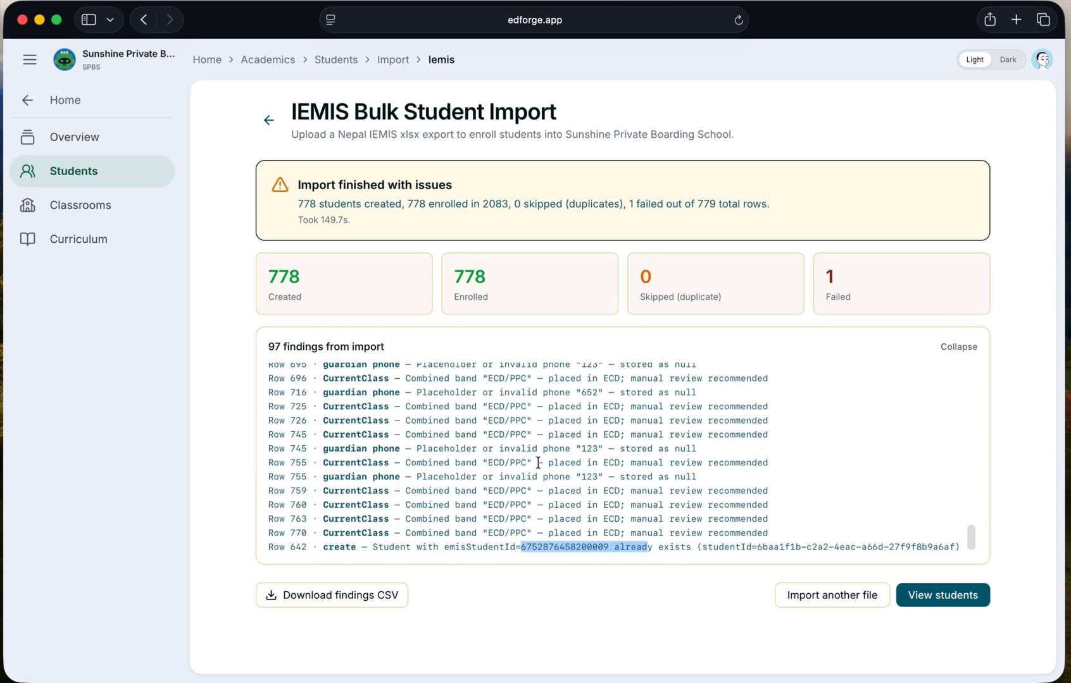
# Open the student directory from the import results and look through the imported students
pyautogui.click(935, 601)
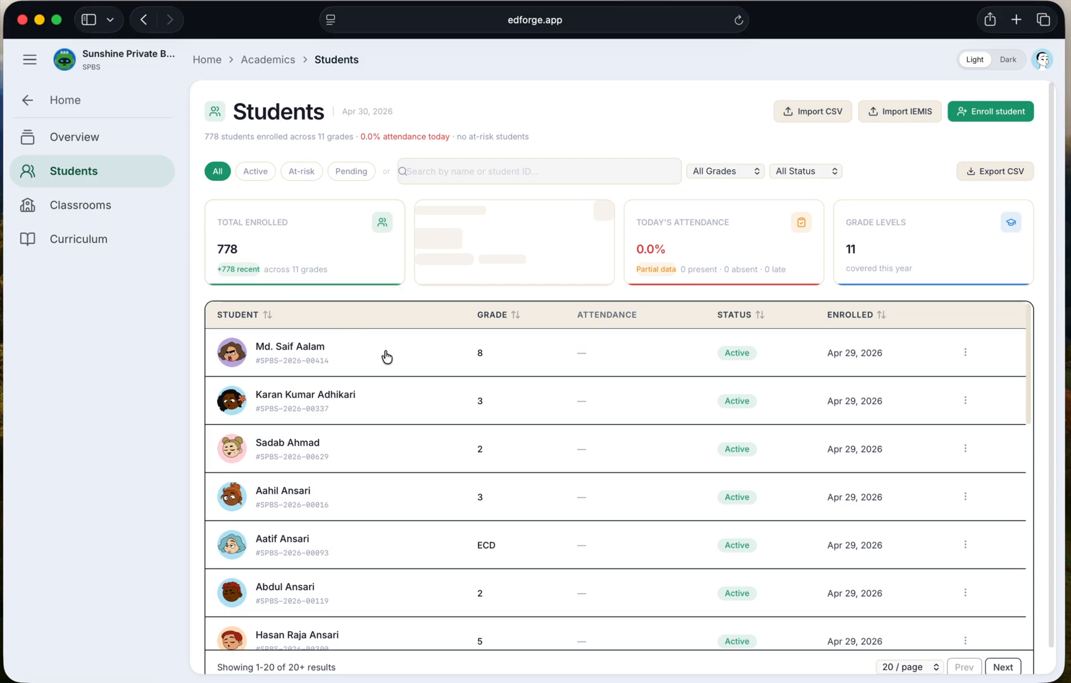
pyautogui.scroll(-10, 418, 442)
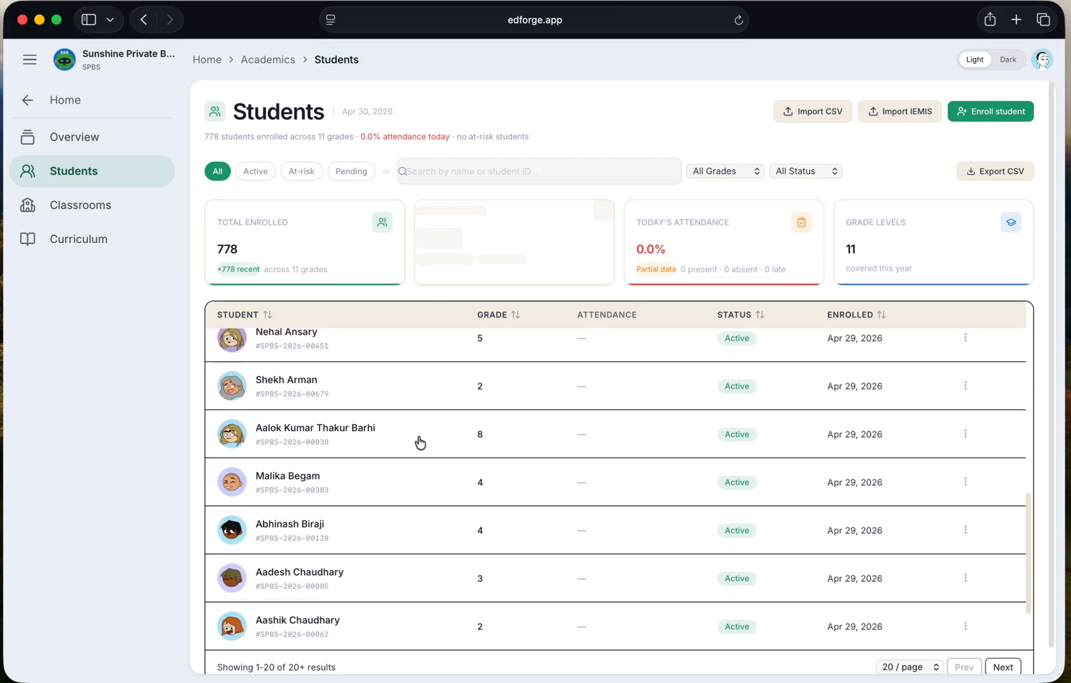
pyautogui.hotkey('ctrl', 'Up')
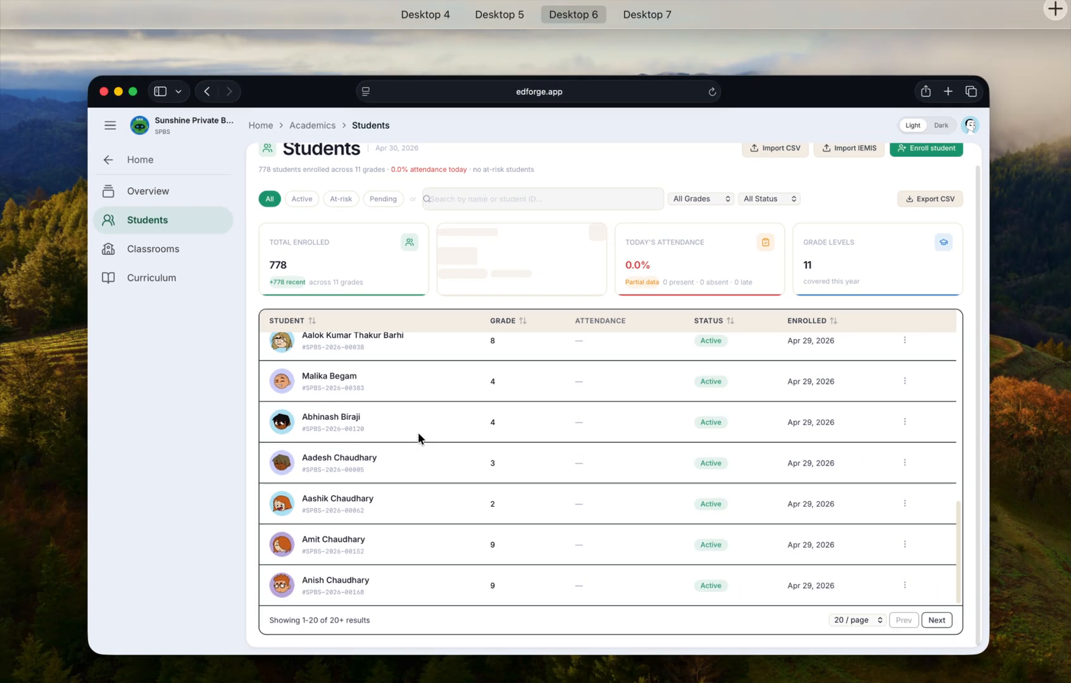
pyautogui.hotkey('ctrl', 'Up')
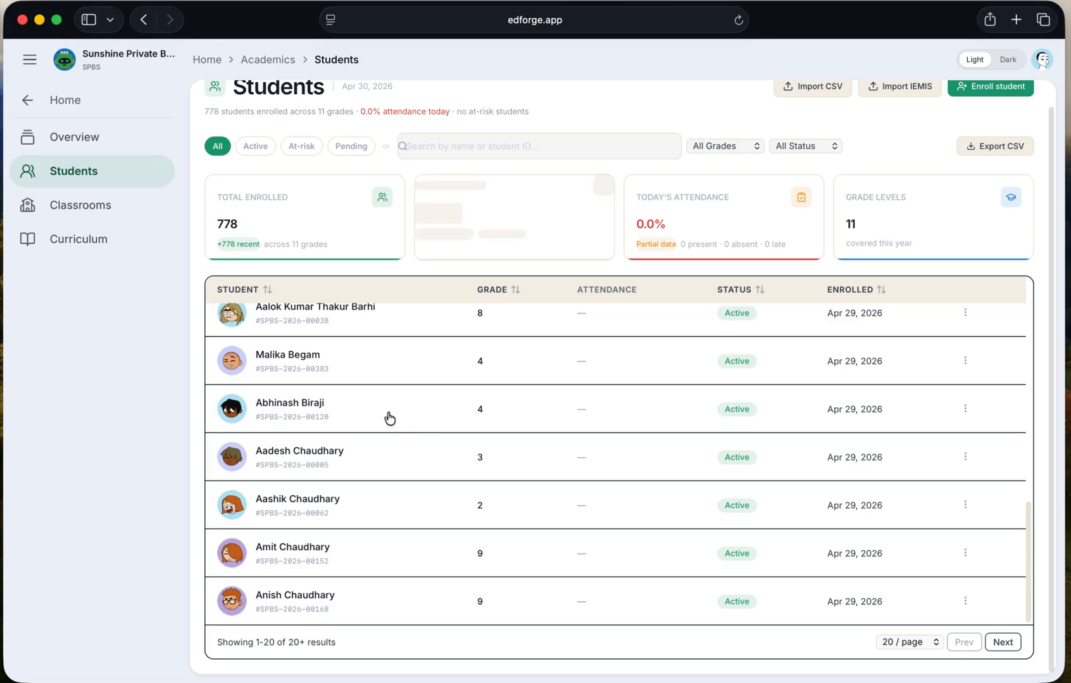
pyautogui.scroll(10, 294, 351)
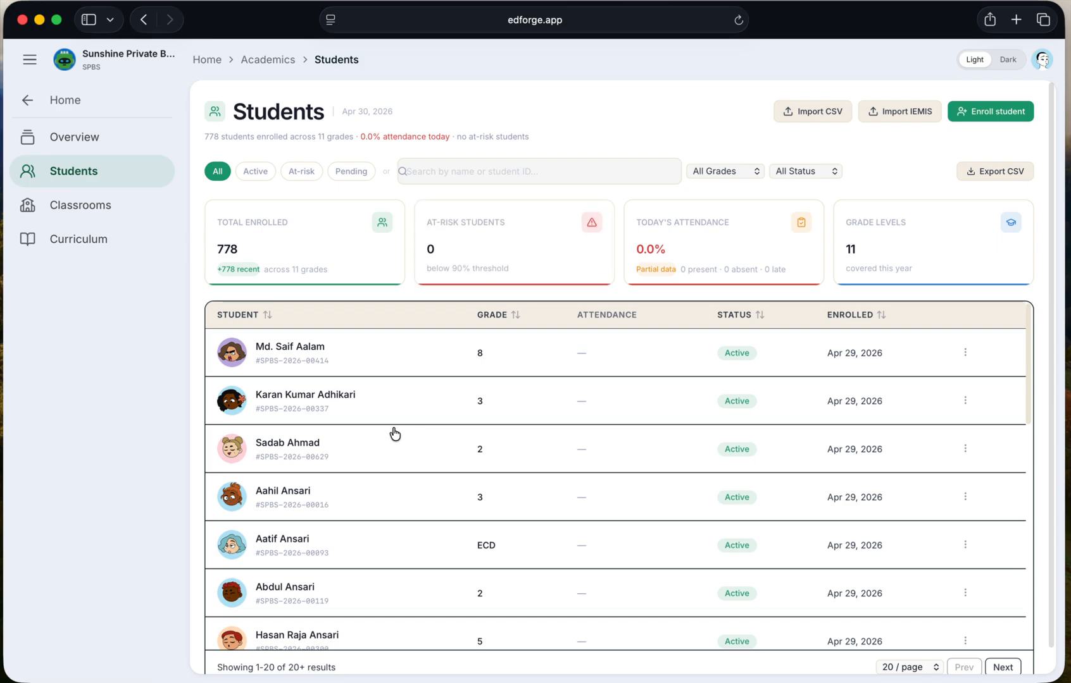
pyautogui.scroll(-1, 425, 456)
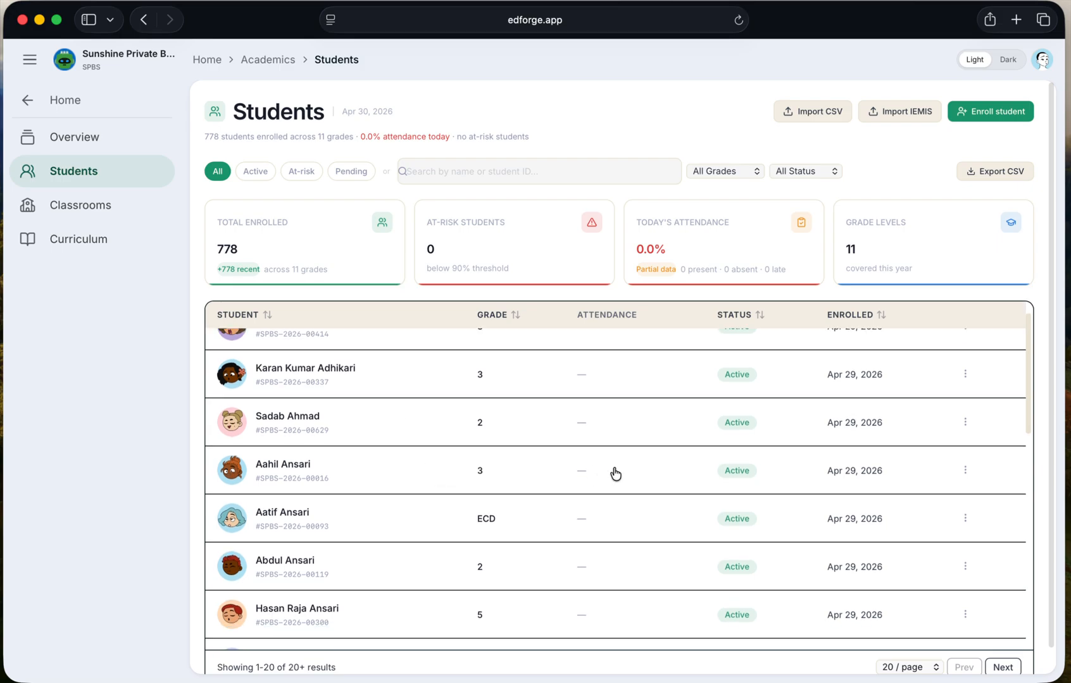
# Search the student directory by a surname and look through the matching students
pyautogui.scroll(1, 728, 407)
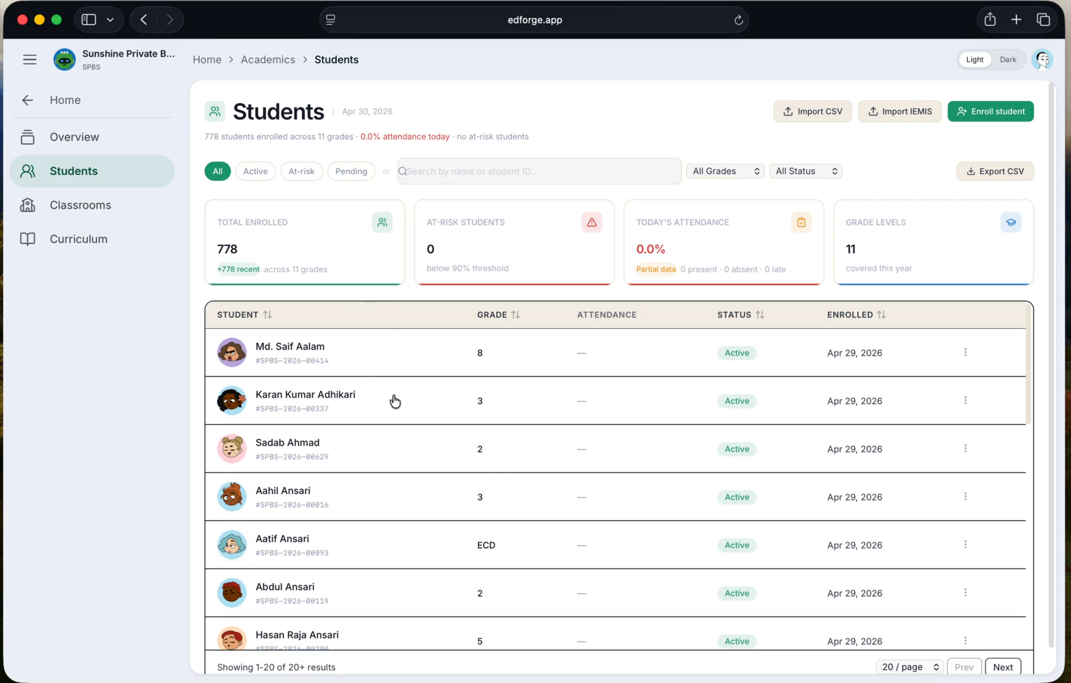
pyautogui.scroll(-2, 397, 400)
pyautogui.scroll(2, 396, 400)
pyautogui.click(549, 171)
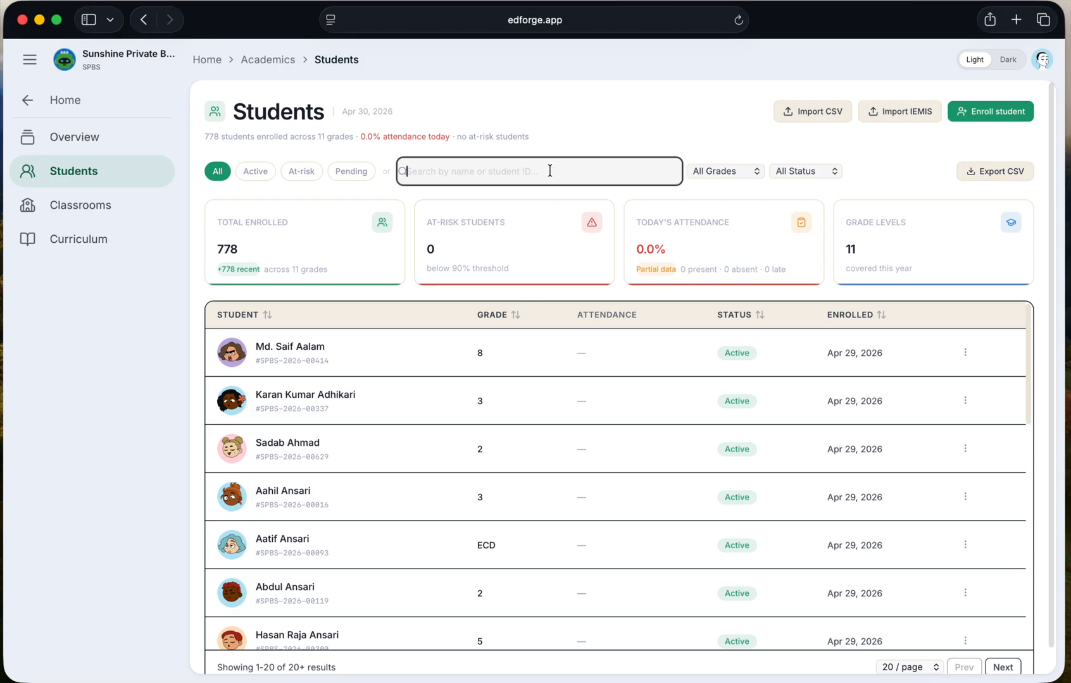
pyautogui.write('patel')
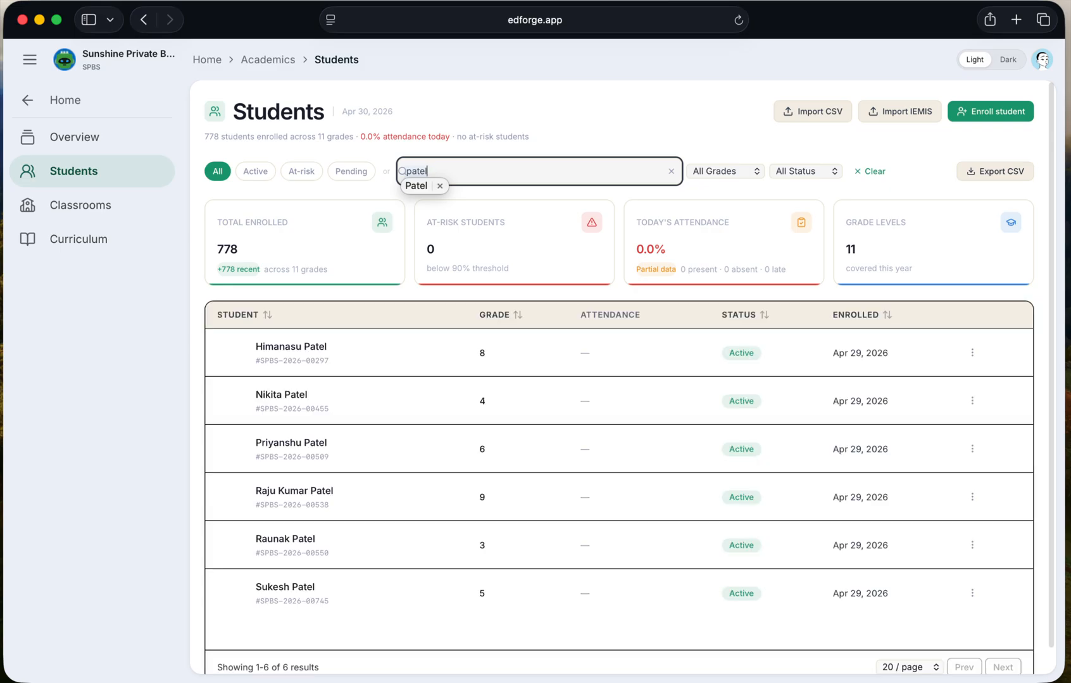
pyautogui.press('super+a')
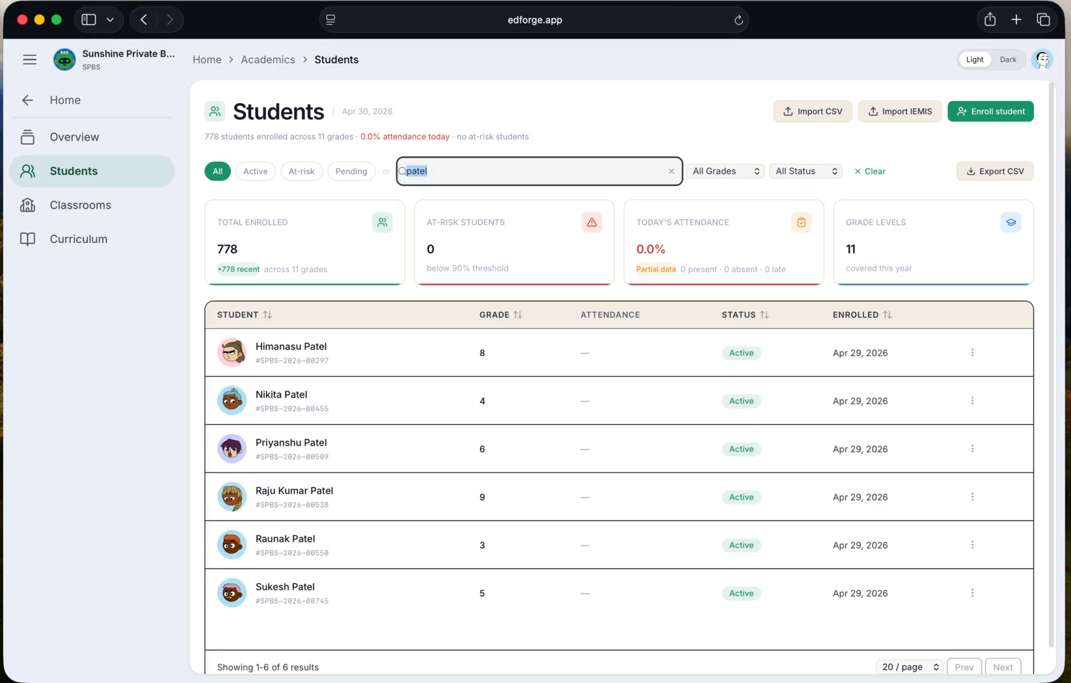
pyautogui.scroll(-2, 515, 466)
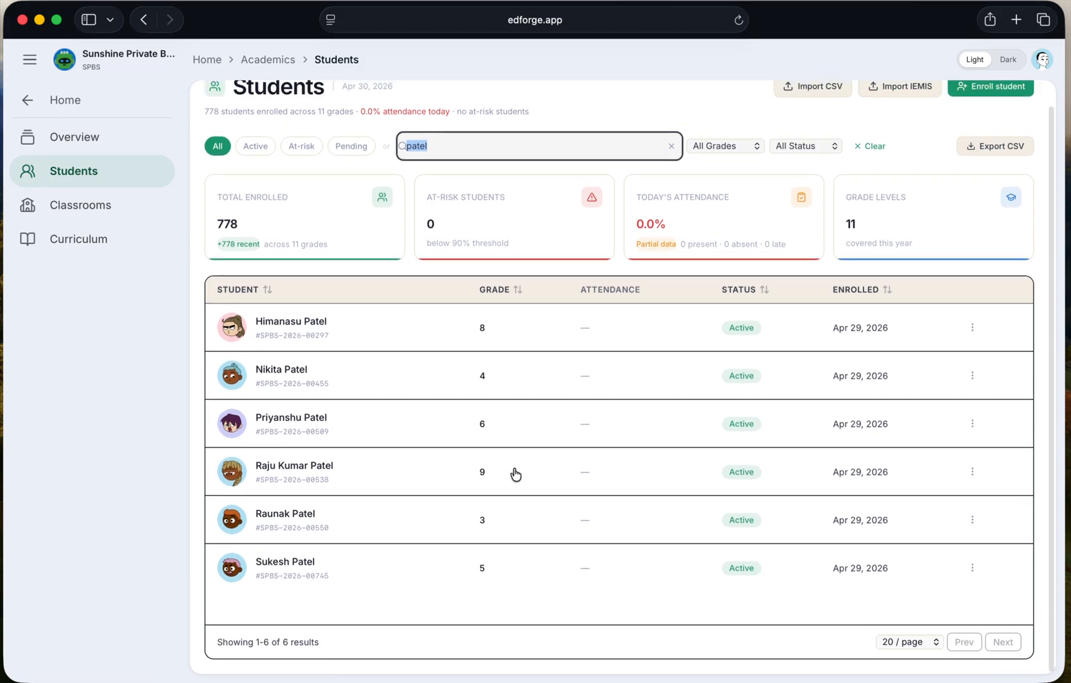
# Search the directory for a different surname, look through the matches, and clear the search
pyautogui.press('BackSpace')
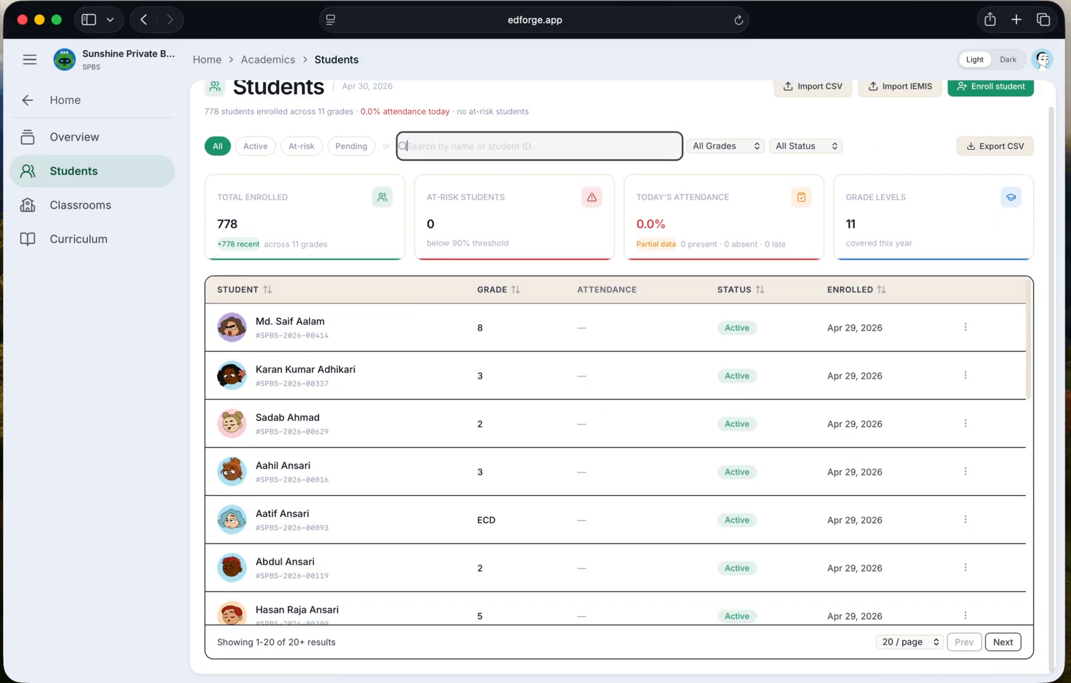
pyautogui.write('Yadav')
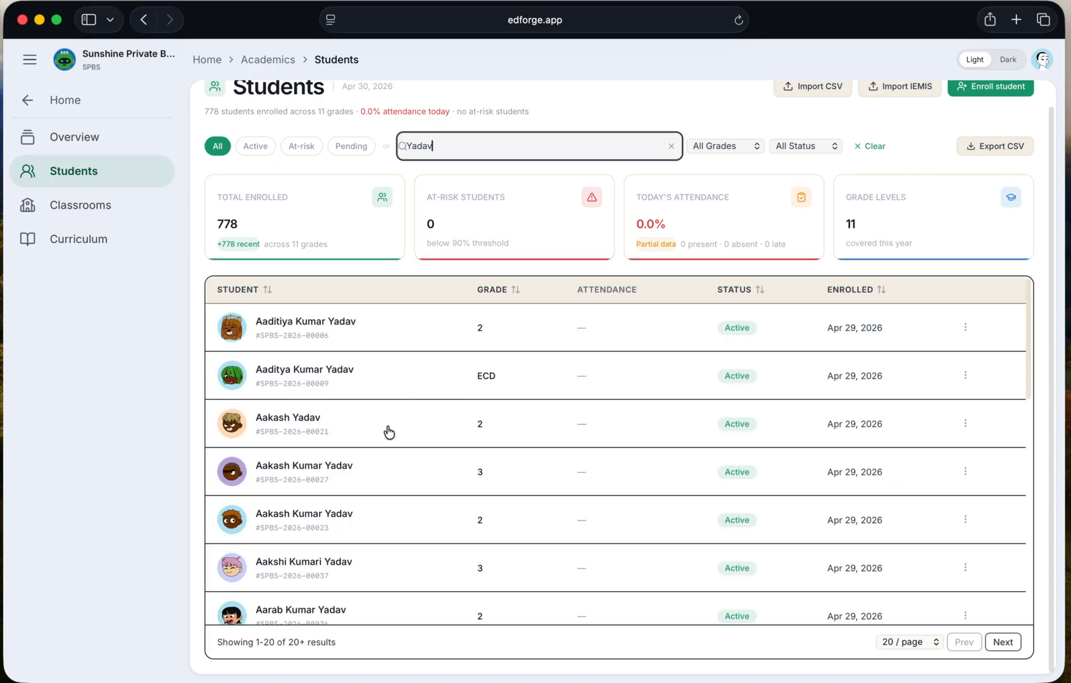
pyautogui.scroll(-5, 352, 486)
pyautogui.scroll(8, 353, 500)
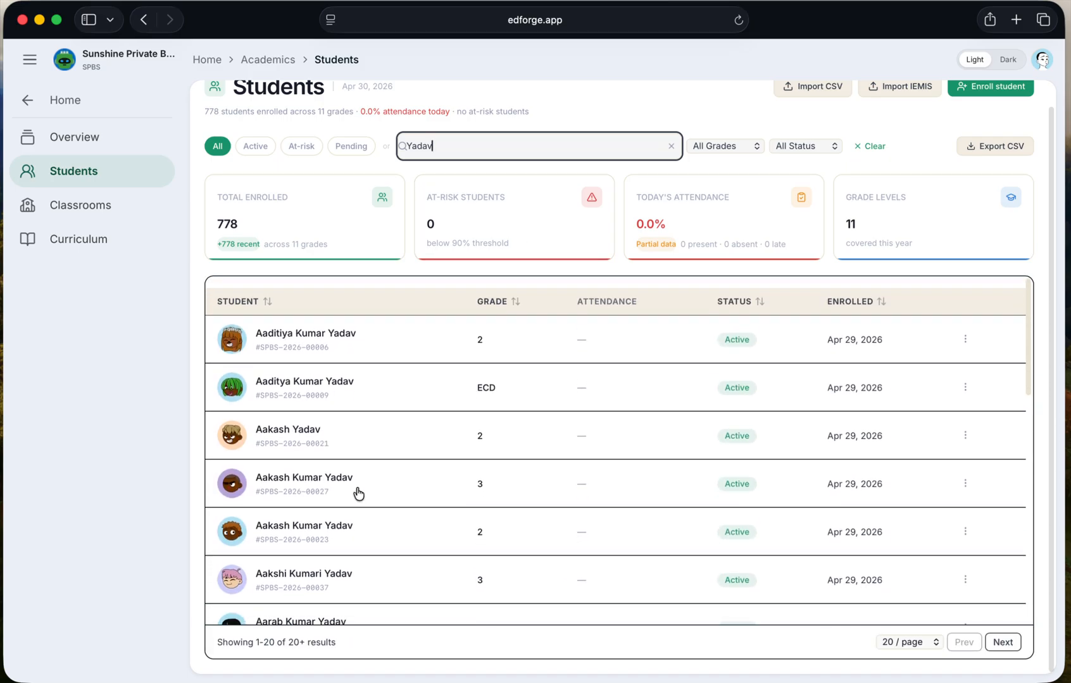
pyautogui.doubleClick(482, 141)
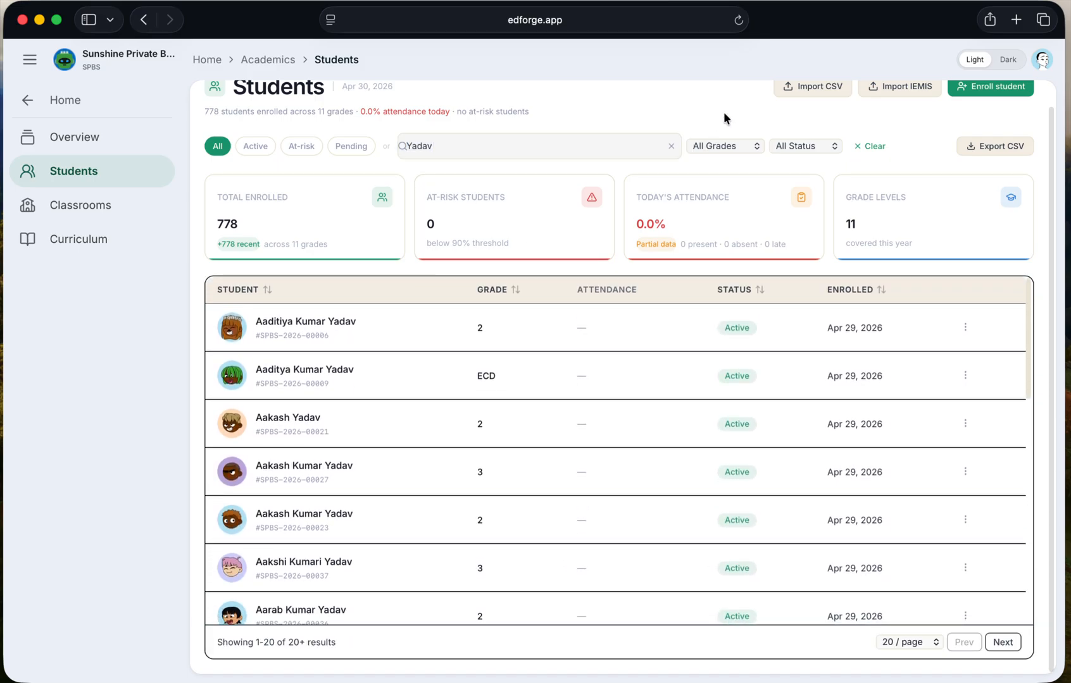
pyautogui.click(872, 146)
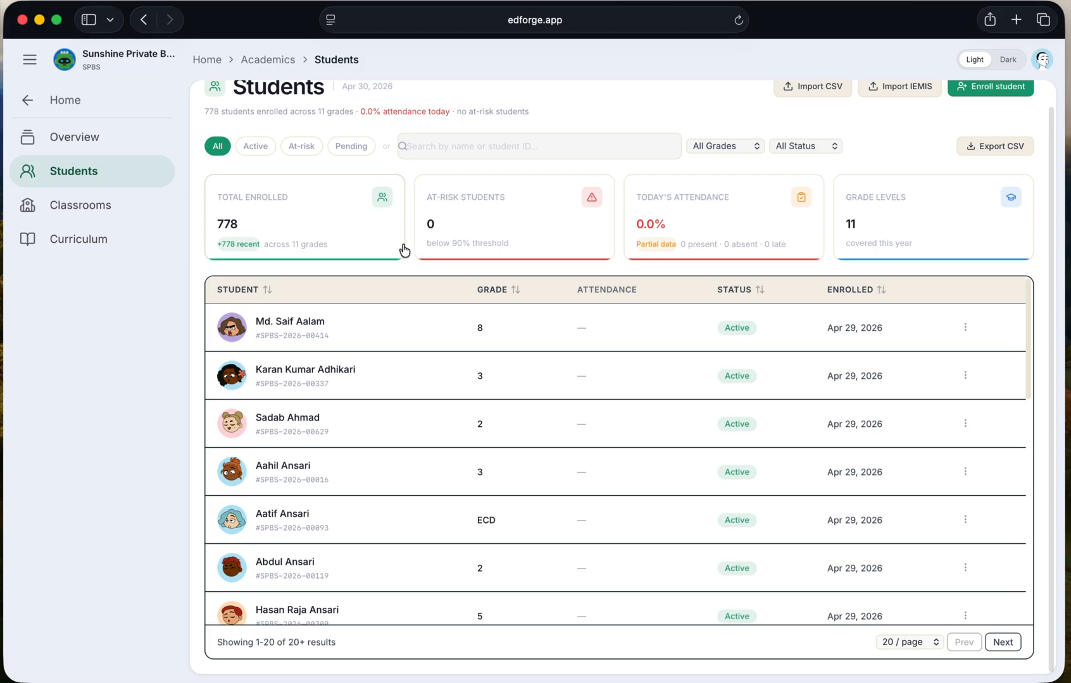
# Open the full profile of a Grade 4 student near the end of the directory's first page and switch to the dark theme
pyautogui.scroll(-10, 524, 373)
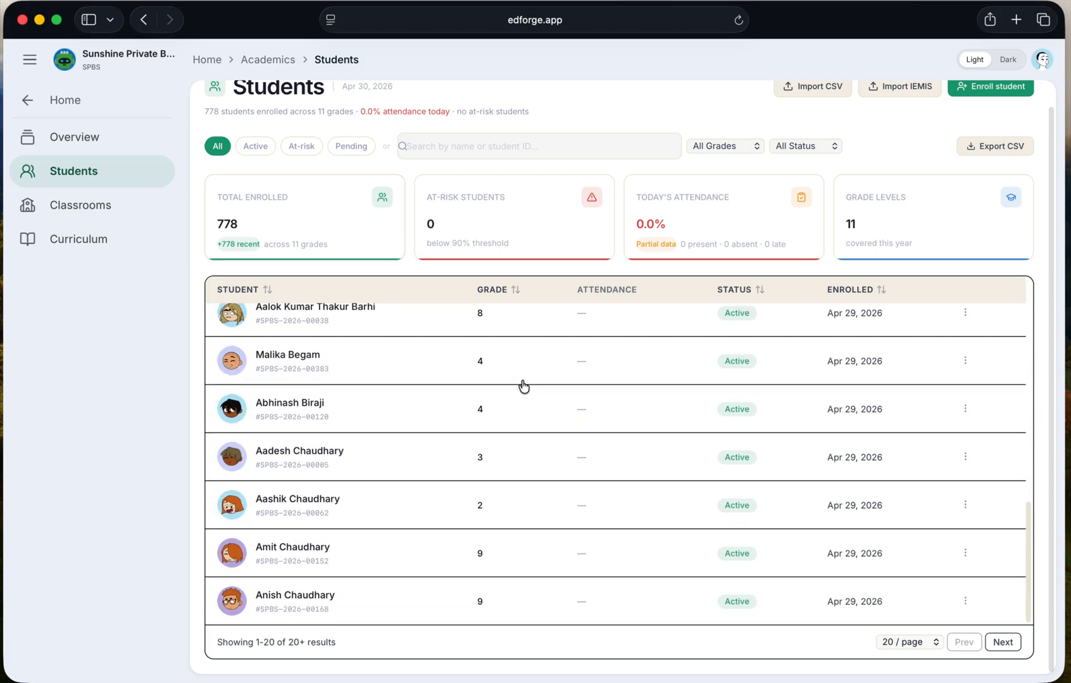
pyautogui.click(336, 373)
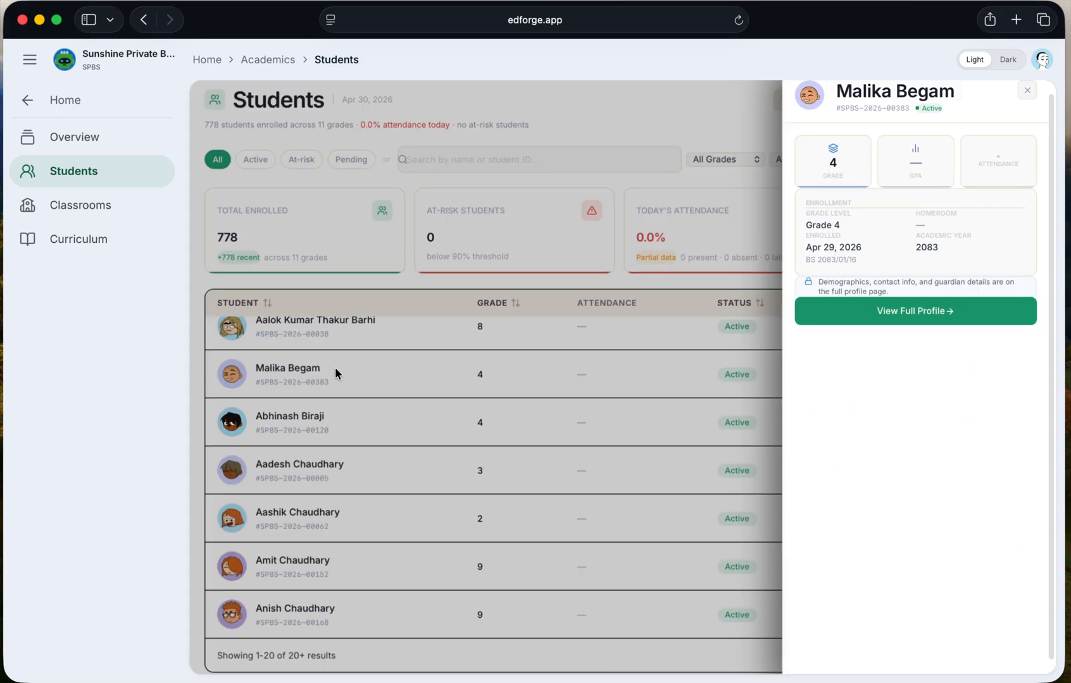
pyautogui.click(900, 314)
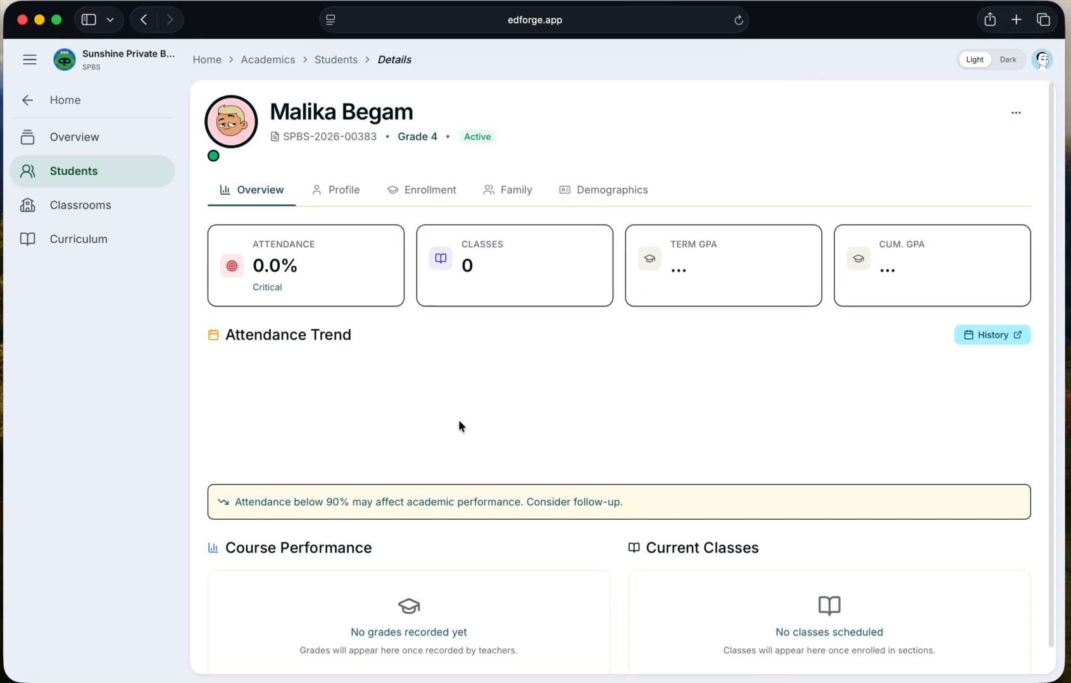
pyautogui.click(1016, 61)
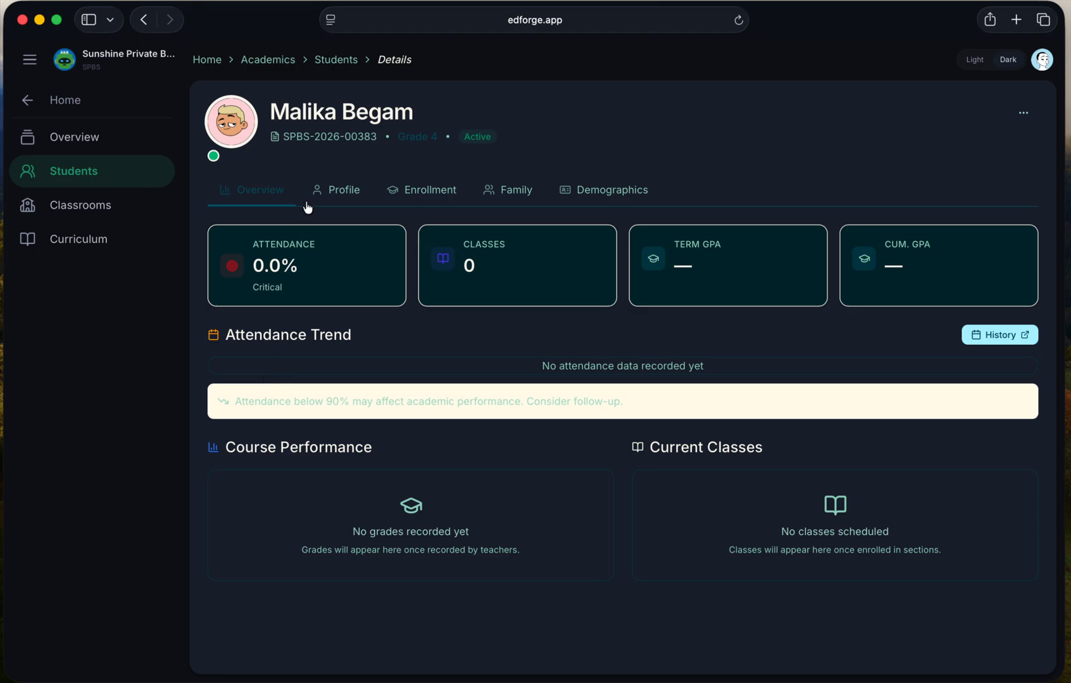
# Examine the student's personal, contact, academic and program information
pyautogui.click(336, 191)
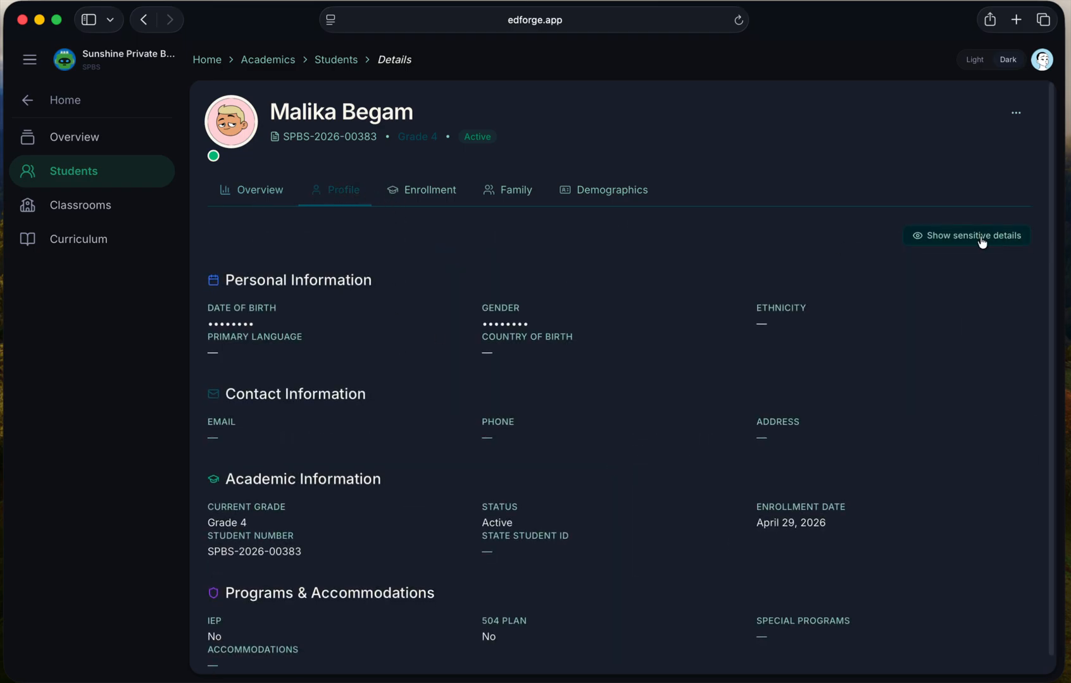
pyautogui.scroll(-1, 551, 345)
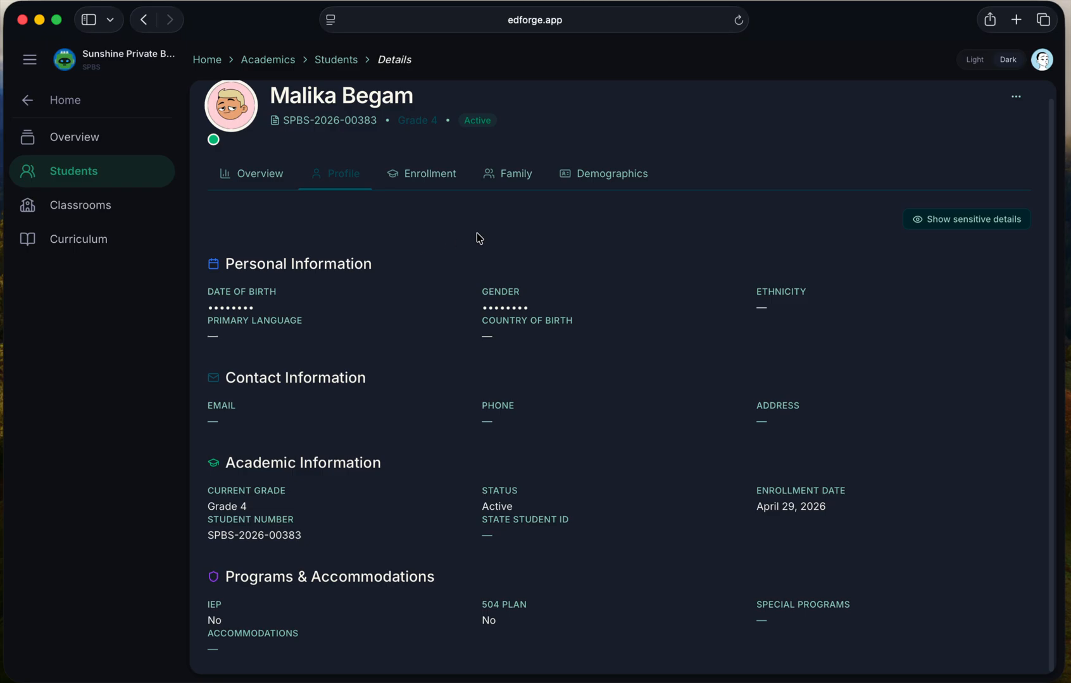
pyautogui.scroll(1, 559, 393)
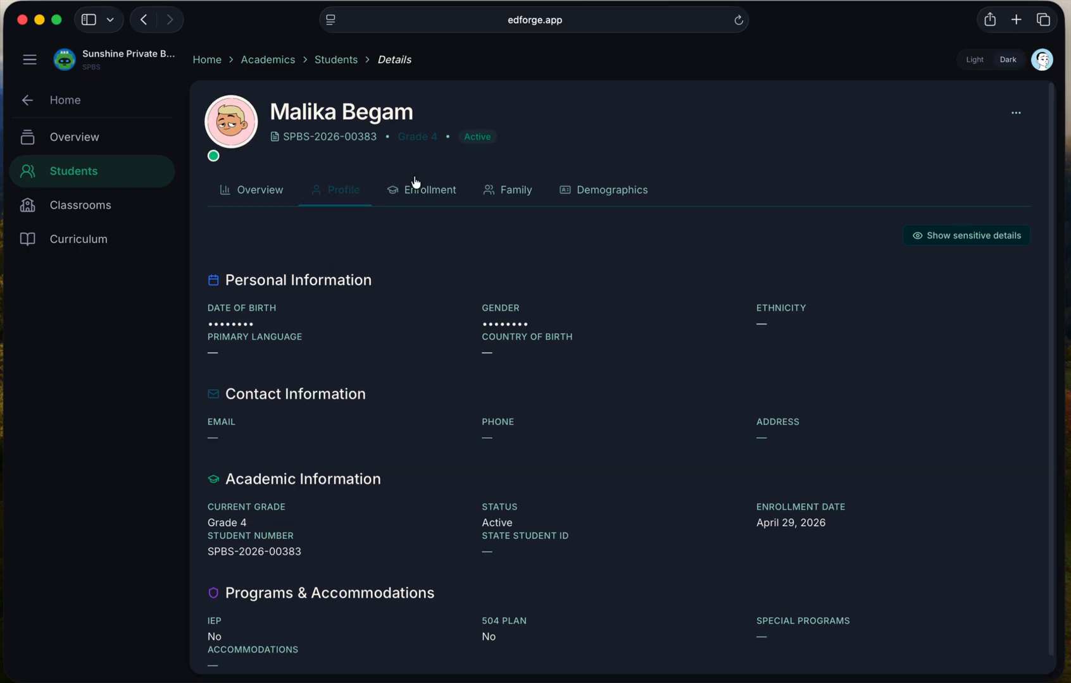
# Examine the student's current enrollment and the next-step note about adding class sections
pyautogui.click(433, 188)
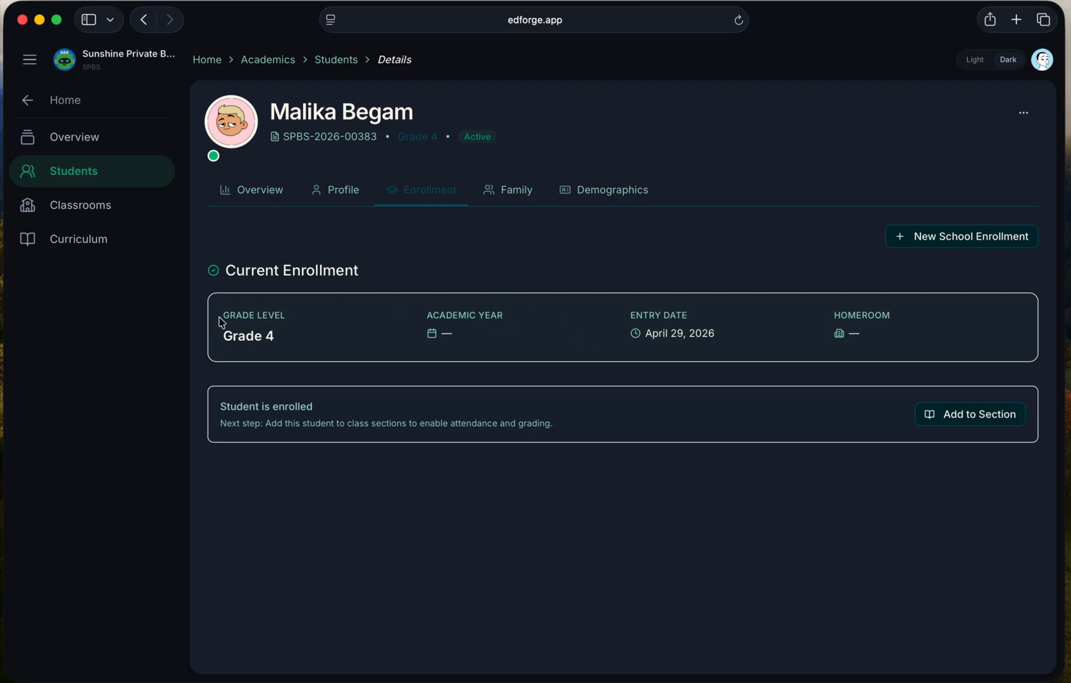
pyautogui.moveTo(233, 313); pyautogui.dragTo(308, 318)
pyautogui.click(348, 391)
pyautogui.moveTo(221, 408); pyautogui.dragTo(425, 432)
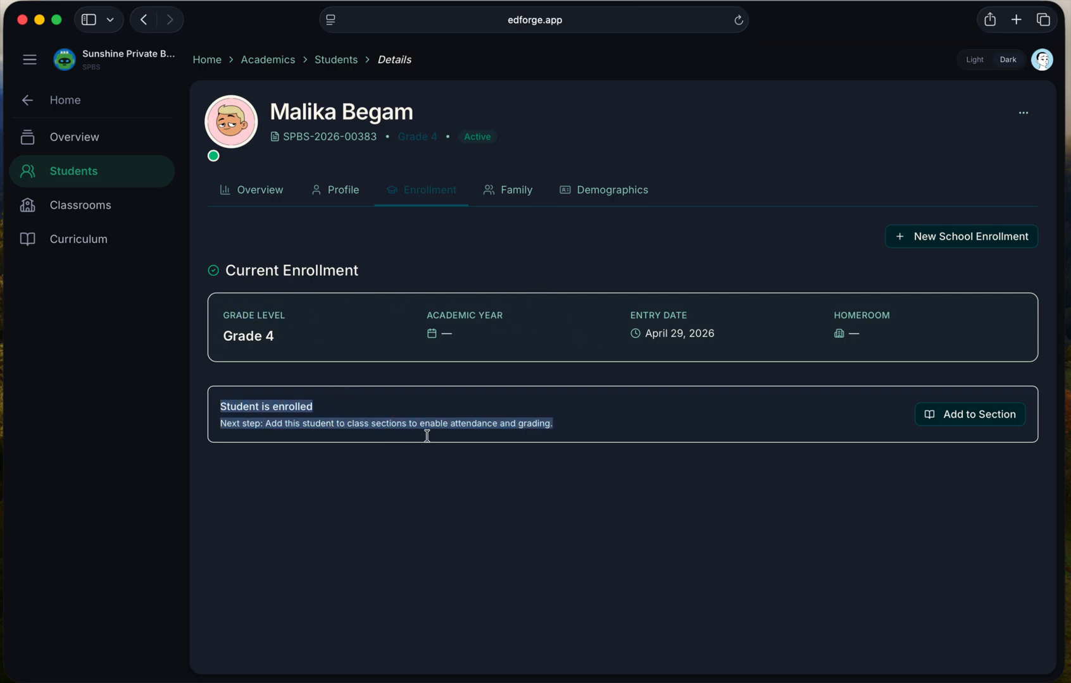
pyautogui.click(671, 428)
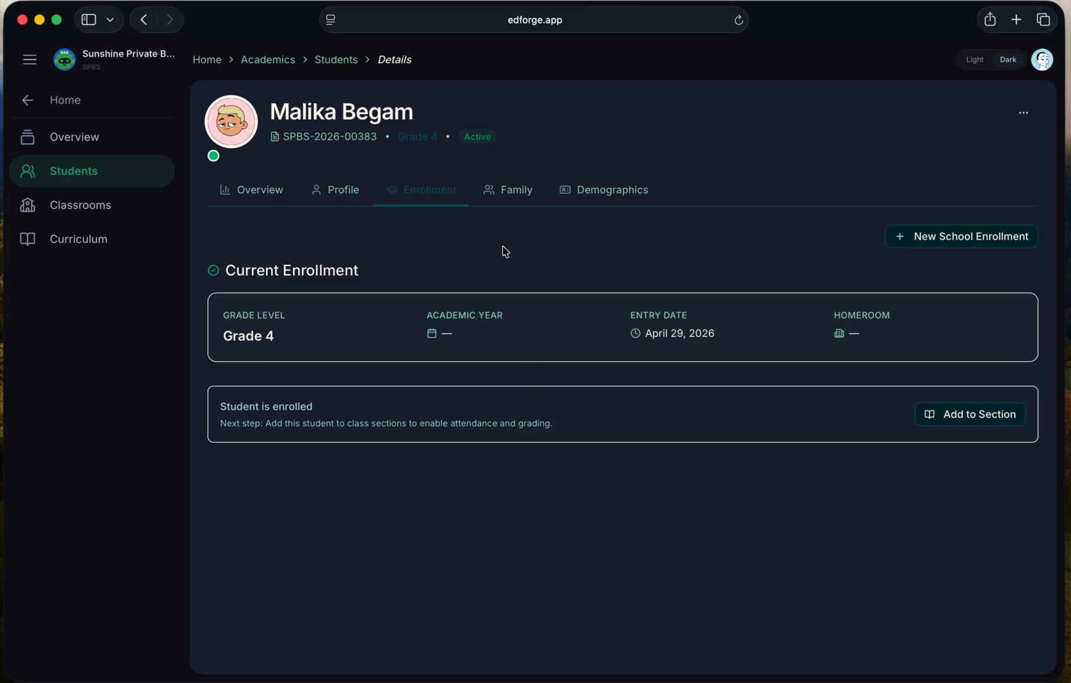
# Review the student's guardians, emergency contacts and Ed-Fi demographics
pyautogui.click(517, 202)
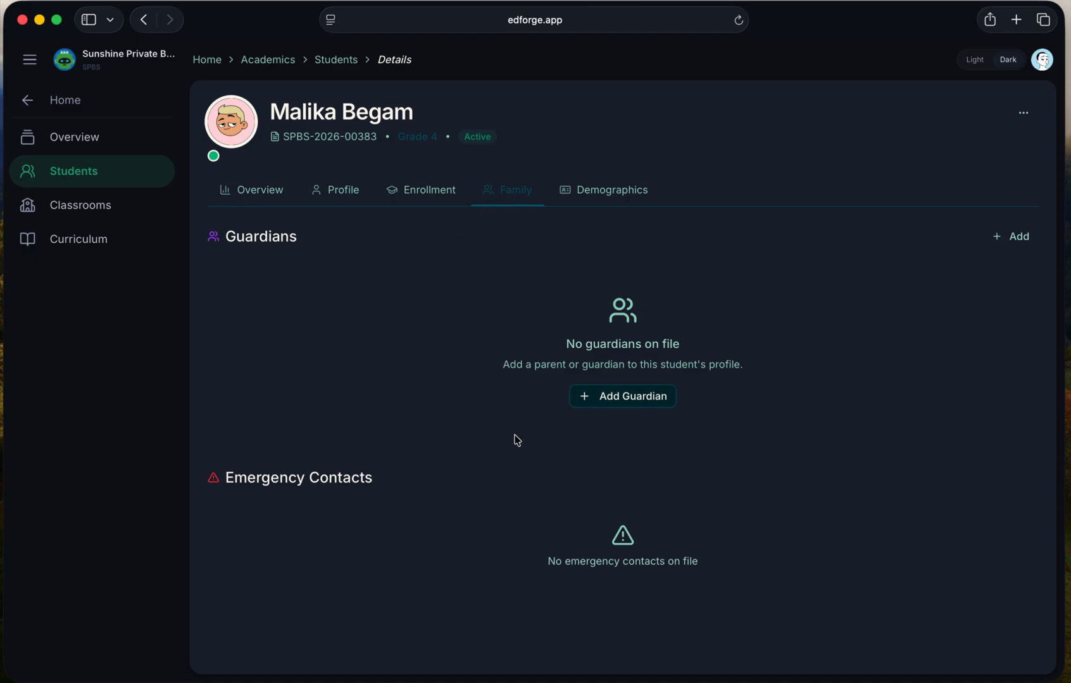
pyautogui.click(588, 195)
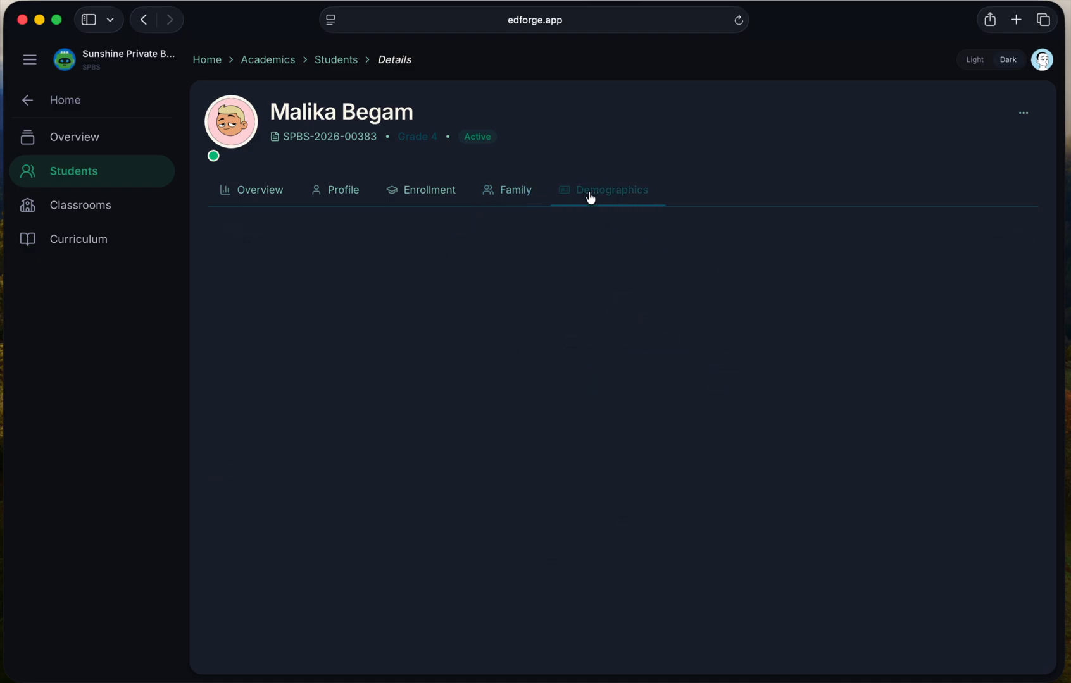
pyautogui.scroll(-1, 552, 434)
pyautogui.scroll(1, 552, 434)
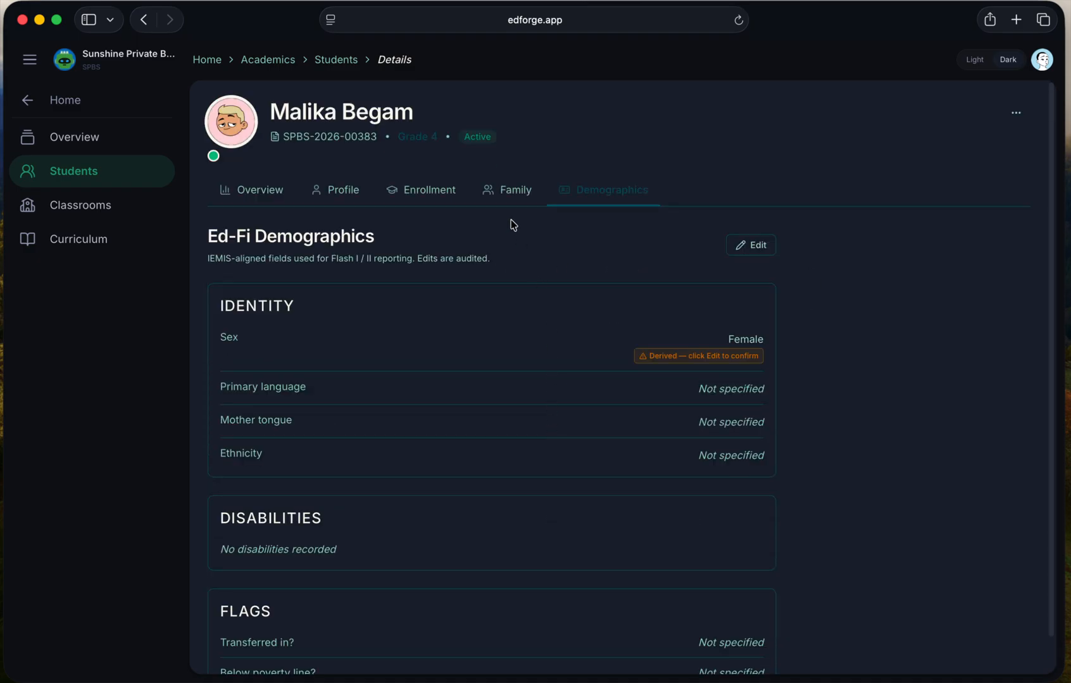
pyautogui.click(517, 202)
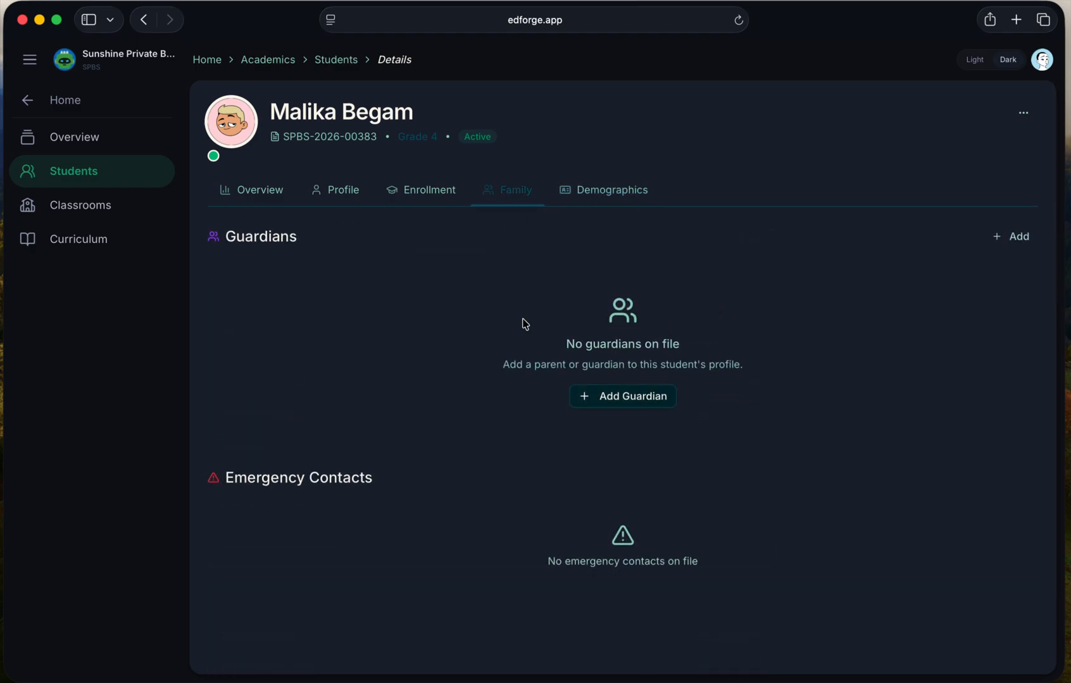
pyautogui.click(579, 208)
pyautogui.scroll(-1, 458, 434)
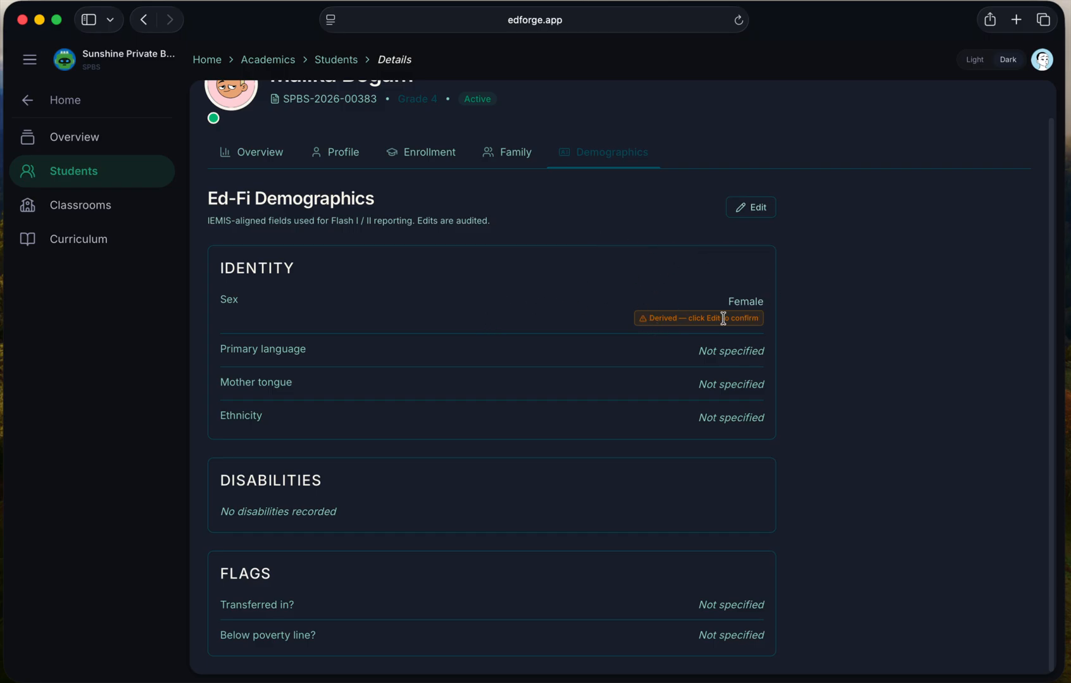
# Edit the student's demographics to sex Male, primary language Maithili and mother tongue Bhojpuri, and save them
pyautogui.click(749, 211)
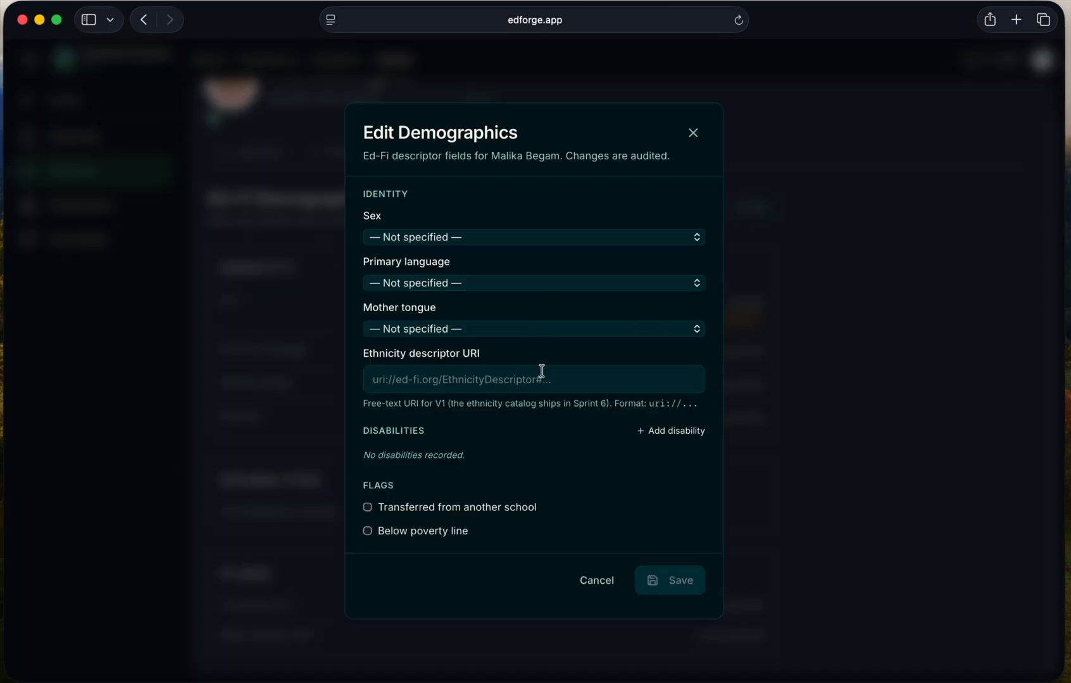
pyautogui.click(470, 239)
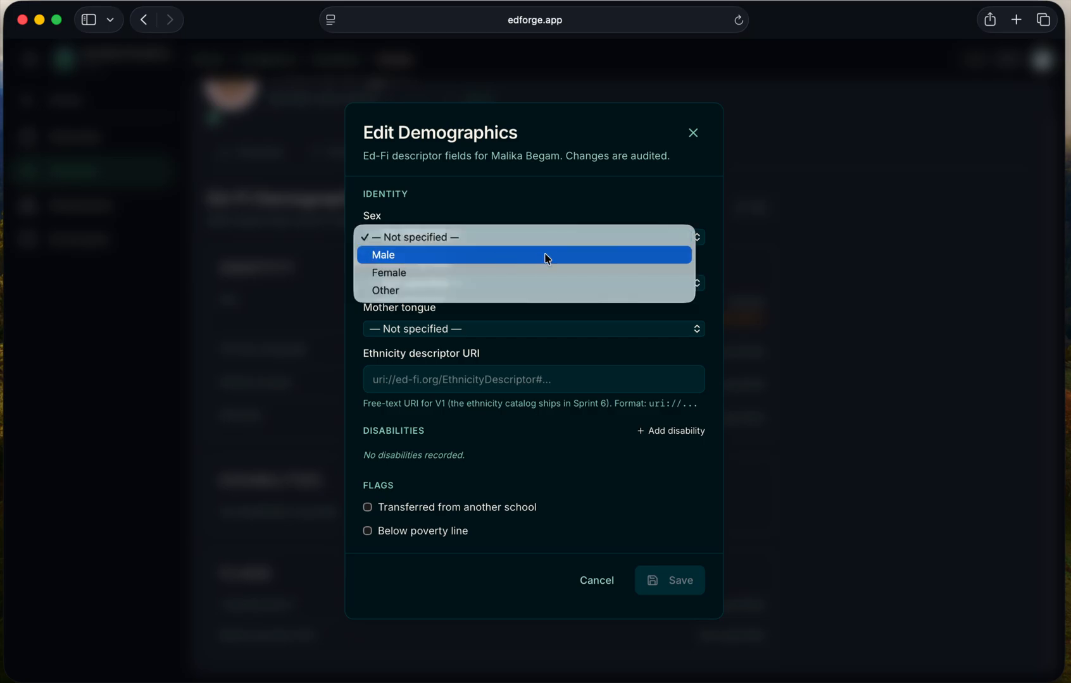
pyautogui.click(504, 255)
pyautogui.click(476, 283)
pyautogui.click(479, 314)
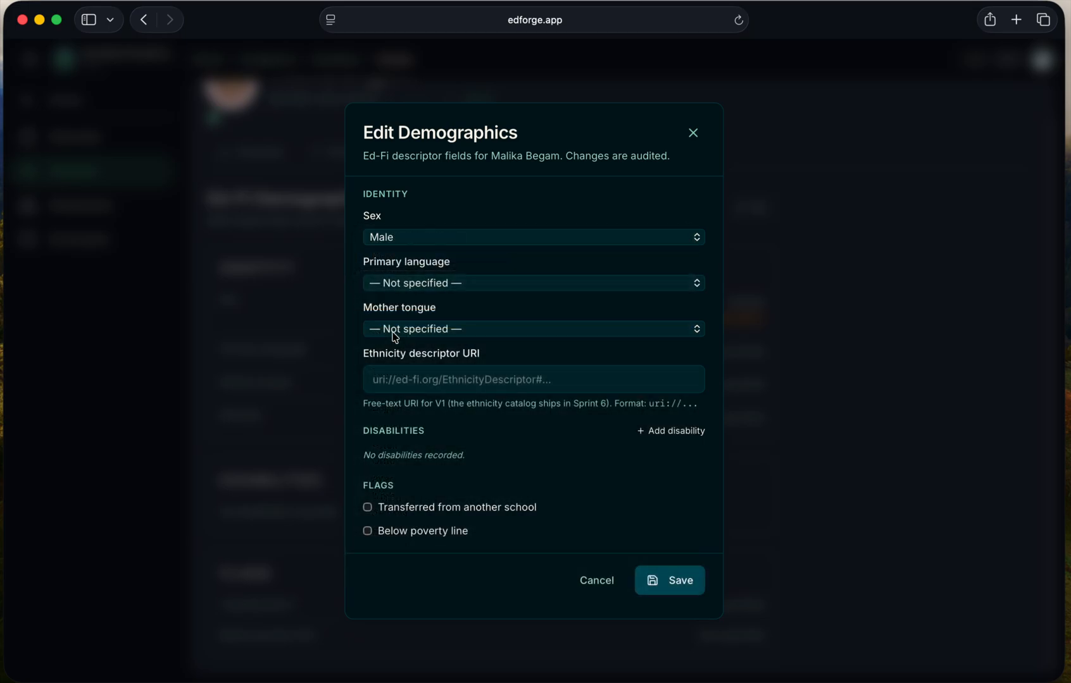
pyautogui.click(431, 330)
pyautogui.click(437, 381)
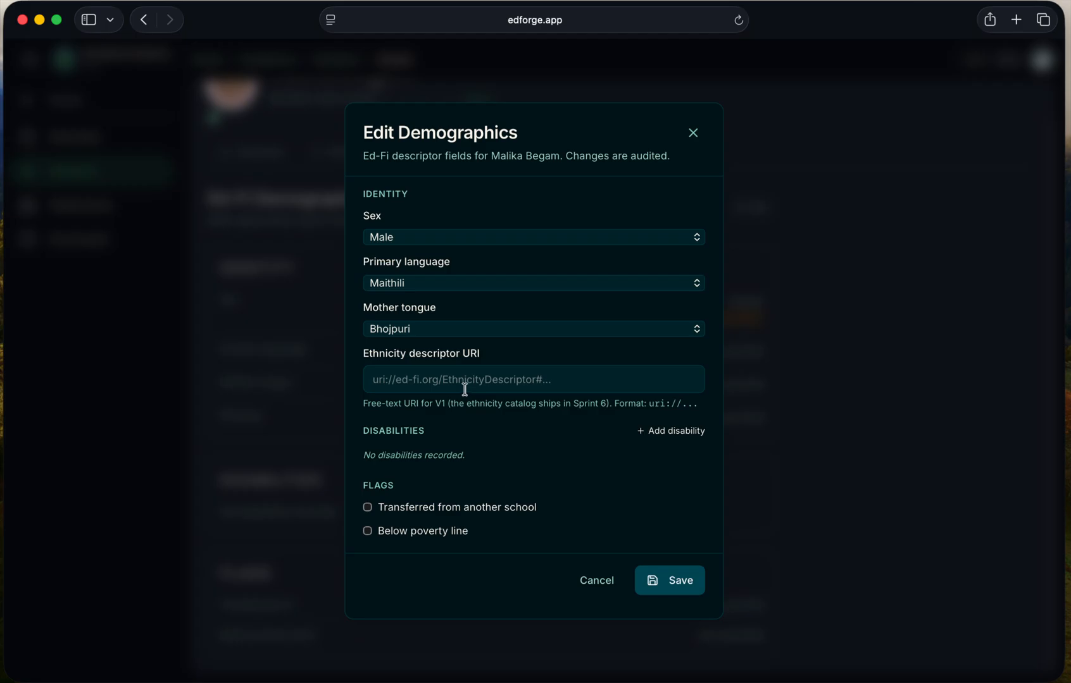
pyautogui.click(688, 598)
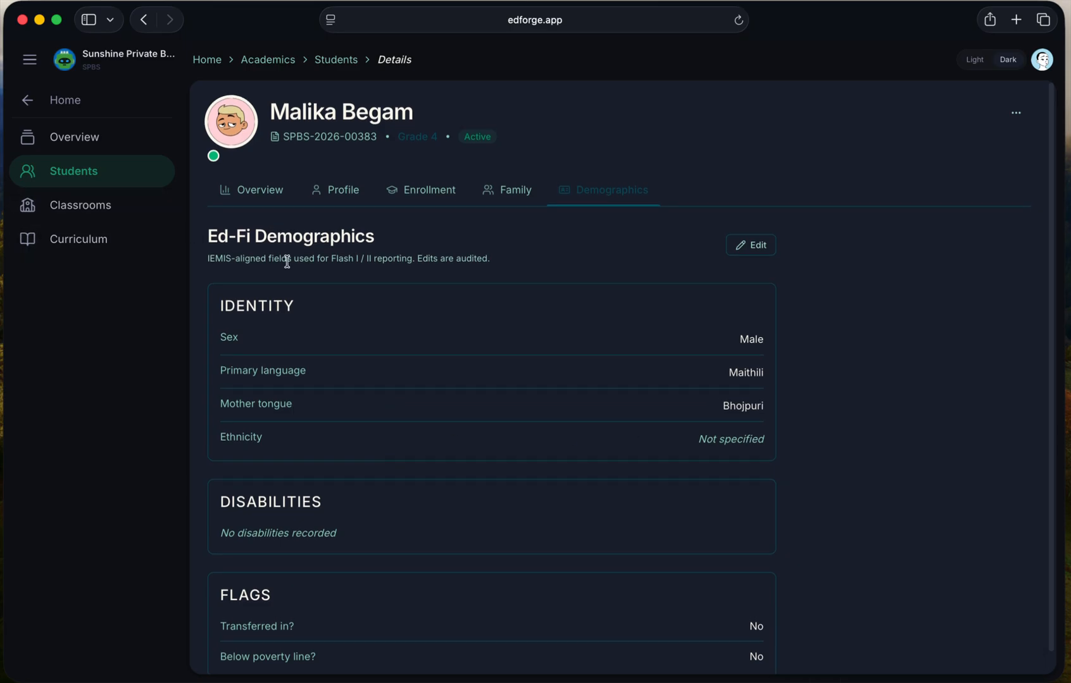
# Return to the student directory and set the list to show 100 students per page
pyautogui.click(133, 168)
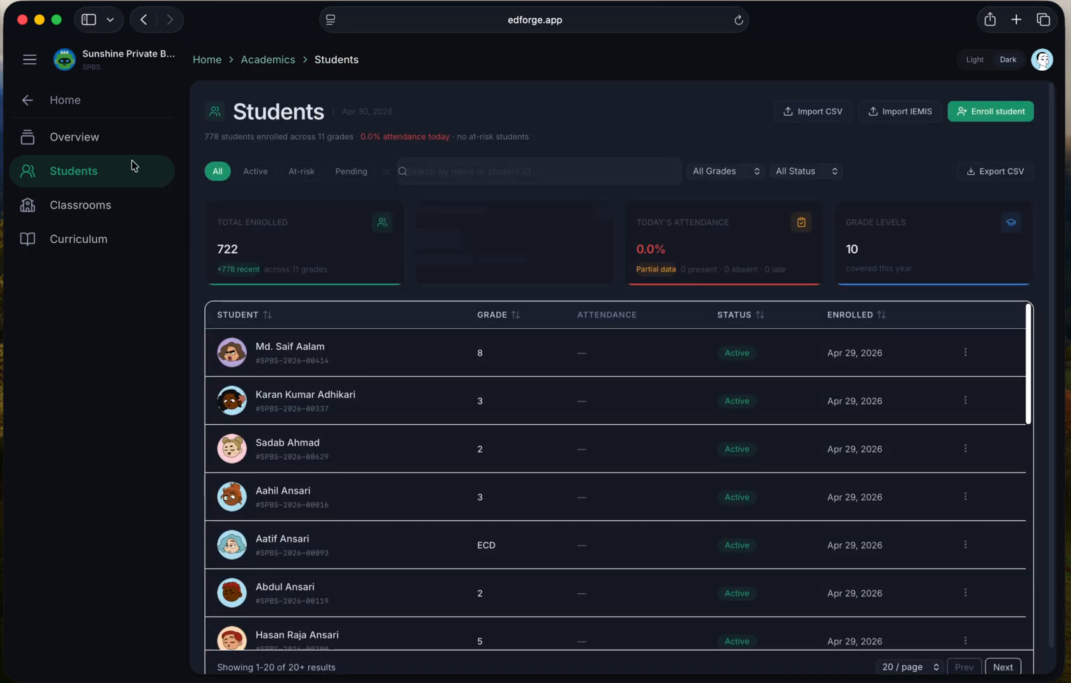
pyautogui.scroll(-5, 340, 478)
pyautogui.scroll(5, 354, 443)
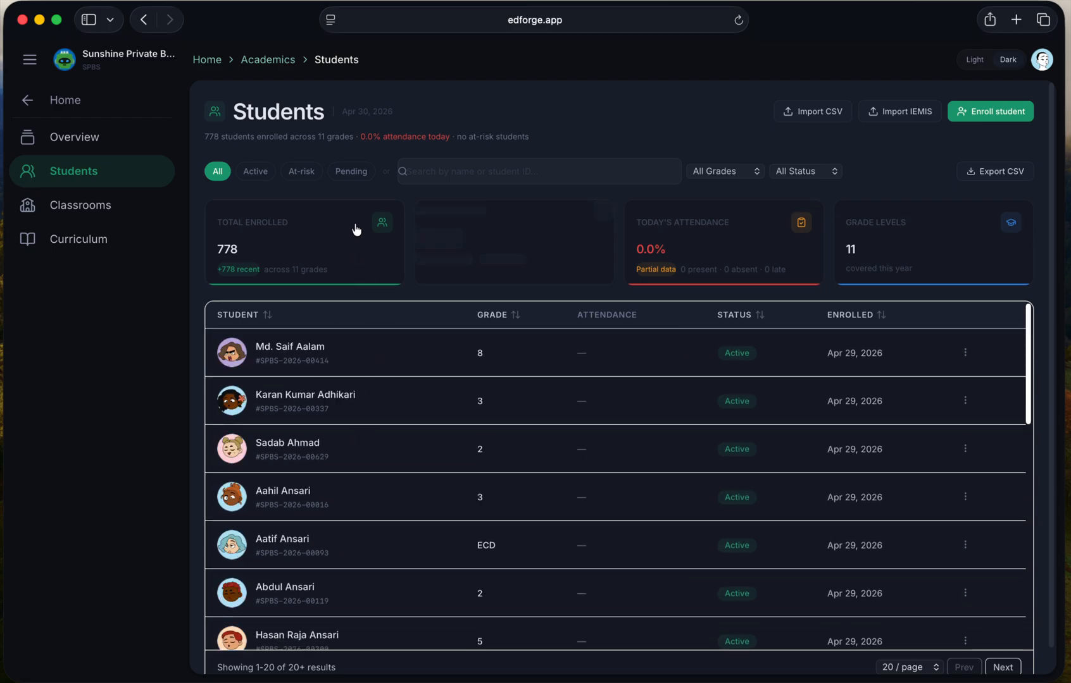
pyautogui.scroll(-1, 359, 265)
pyautogui.scroll(-2, 633, 507)
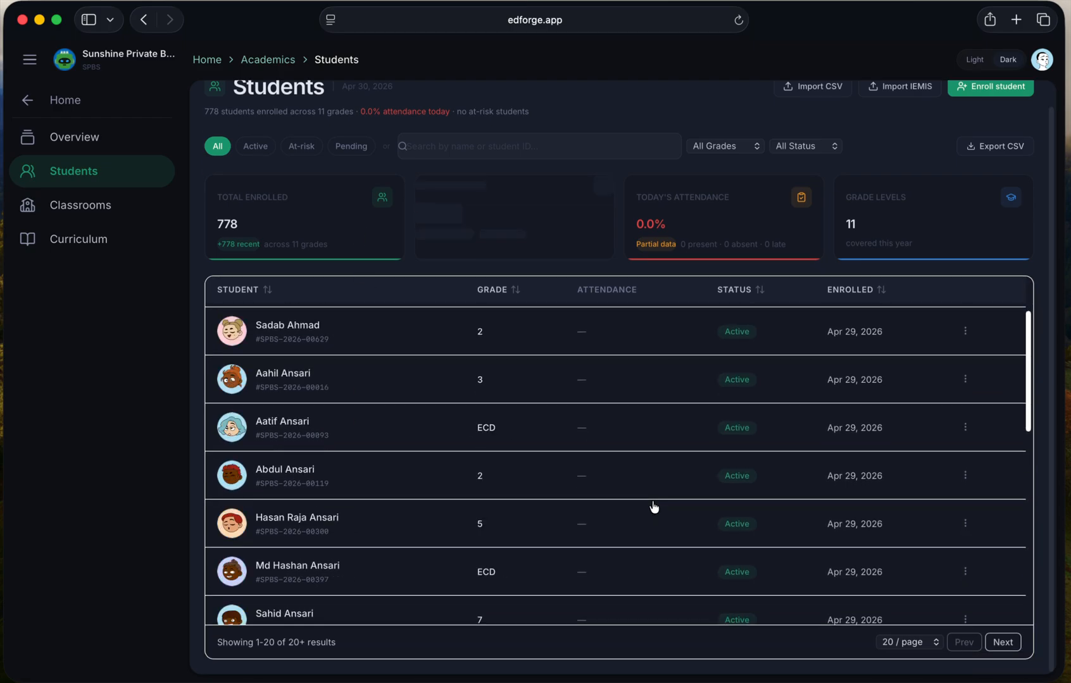
pyautogui.scroll(-5, 816, 569)
pyautogui.scroll(-2, 823, 582)
pyautogui.click(893, 642)
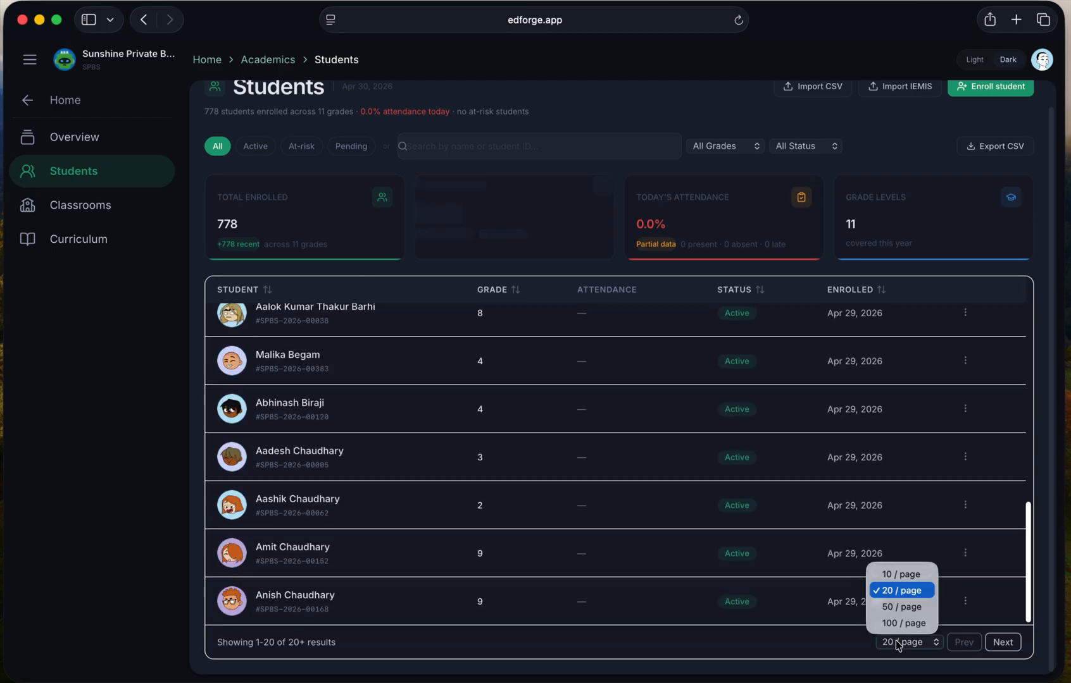
pyautogui.click(900, 624)
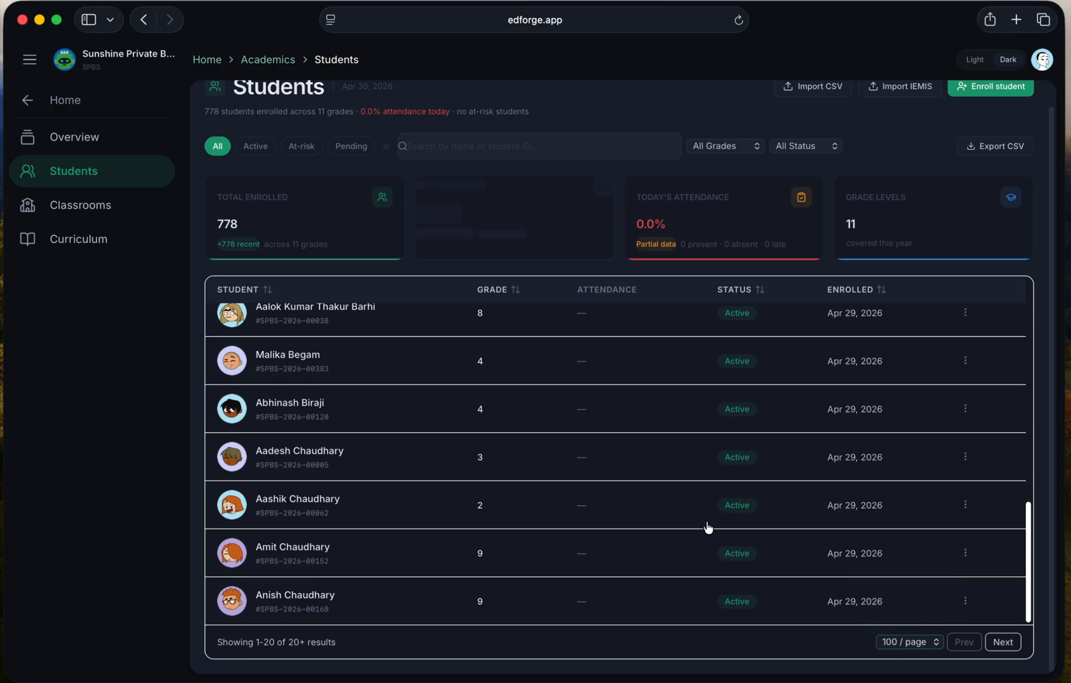
# Load three more batches of students into the directory list and look through the added records
pyautogui.scroll(-4, 628, 502)
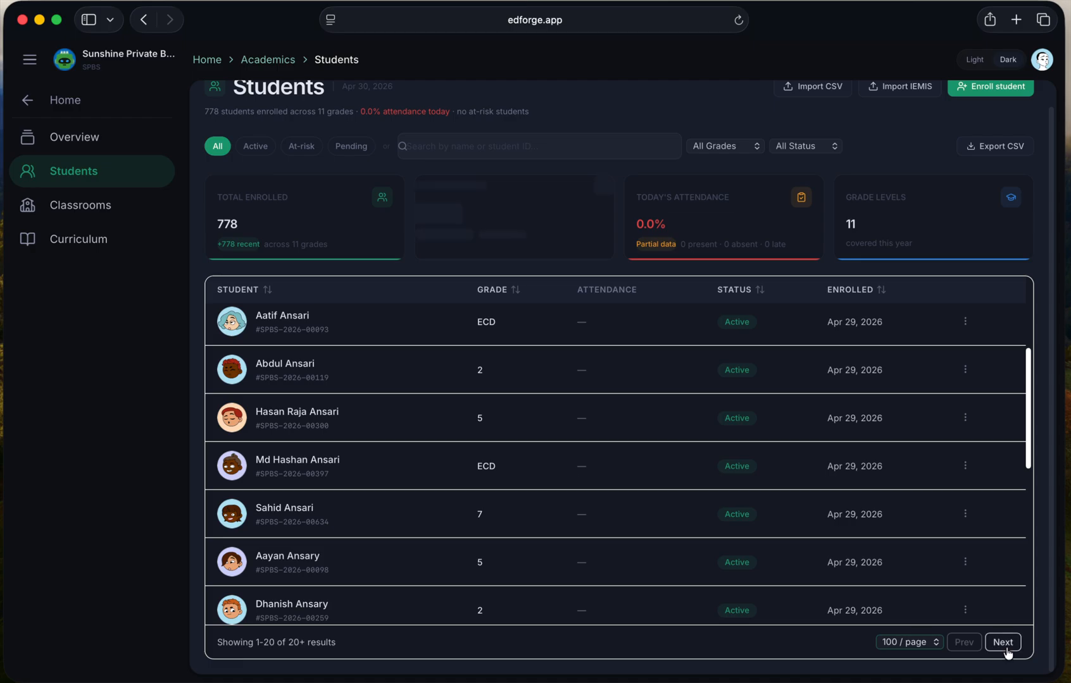
pyautogui.click(1004, 643)
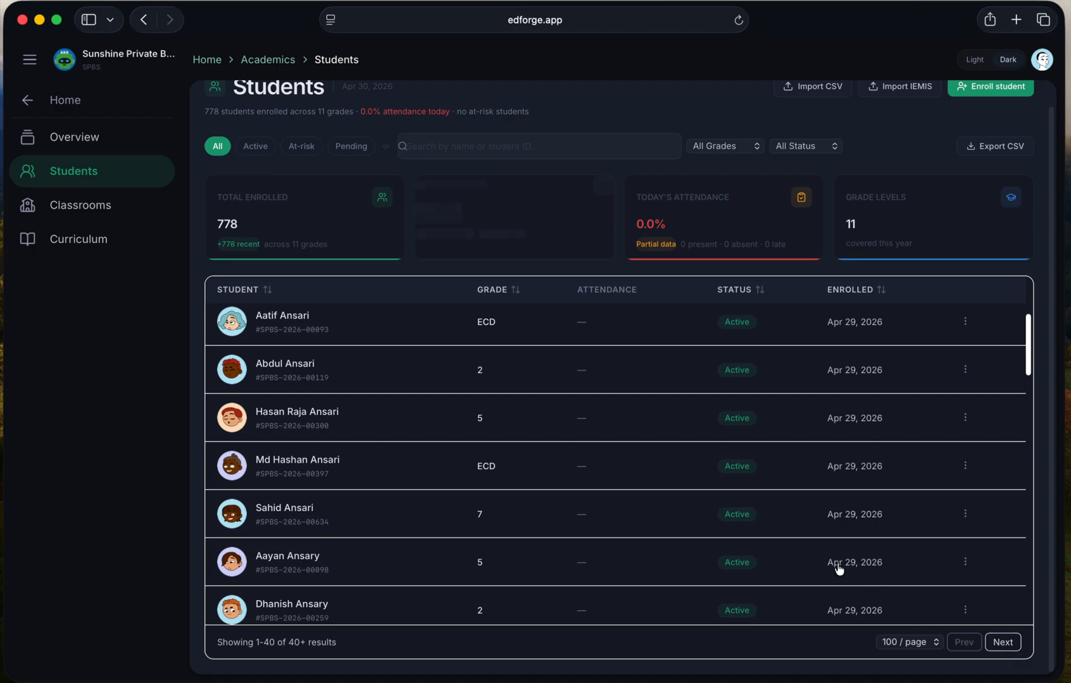
pyautogui.scroll(-15, 838, 570)
pyautogui.scroll(-4, 838, 570)
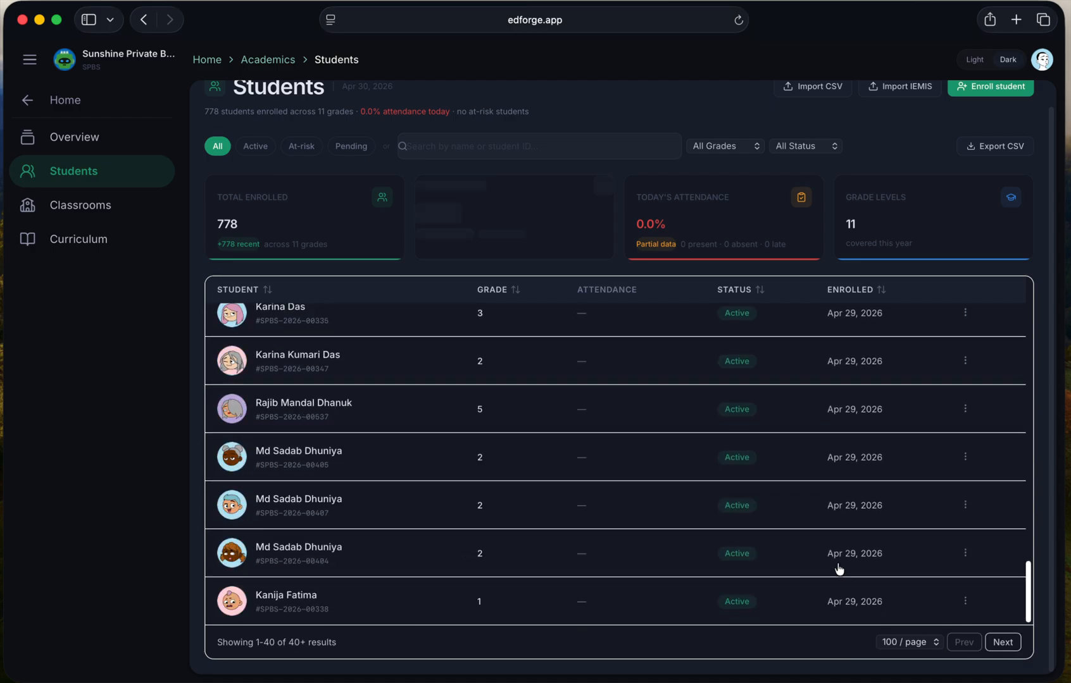
pyautogui.click(991, 643)
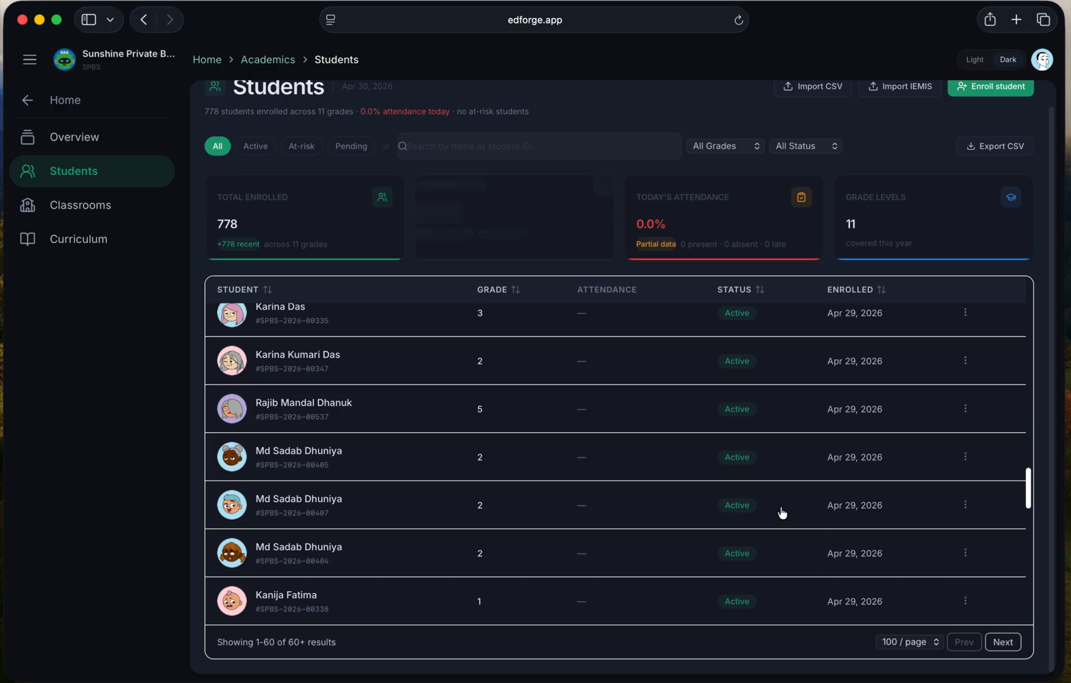
pyautogui.scroll(-10, 779, 515)
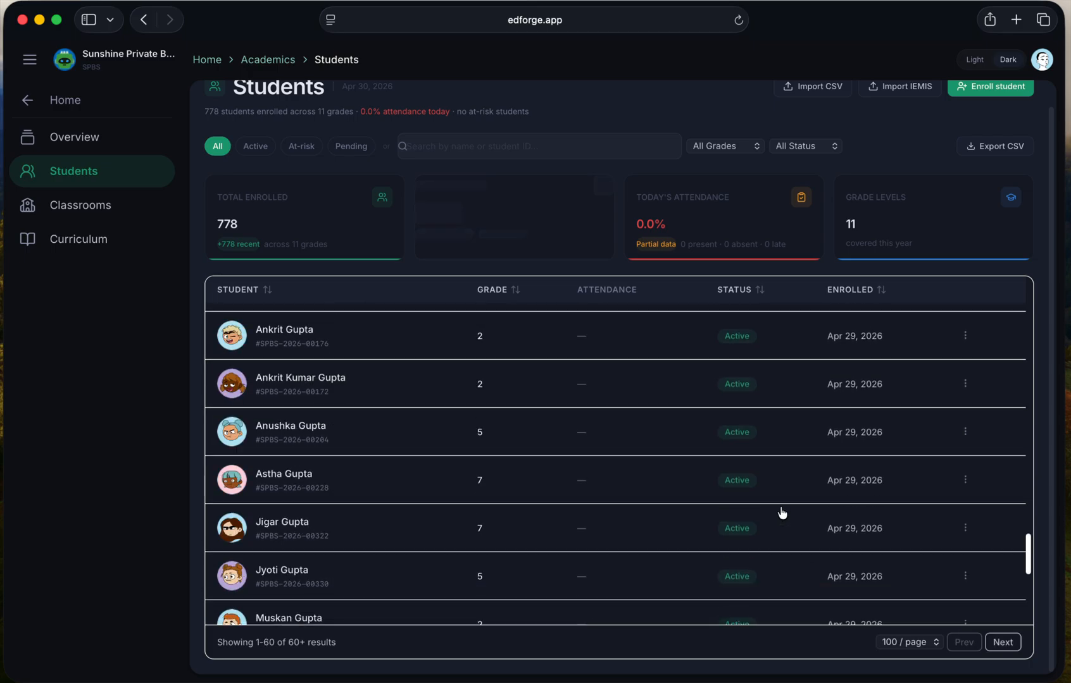
pyautogui.click(1003, 642)
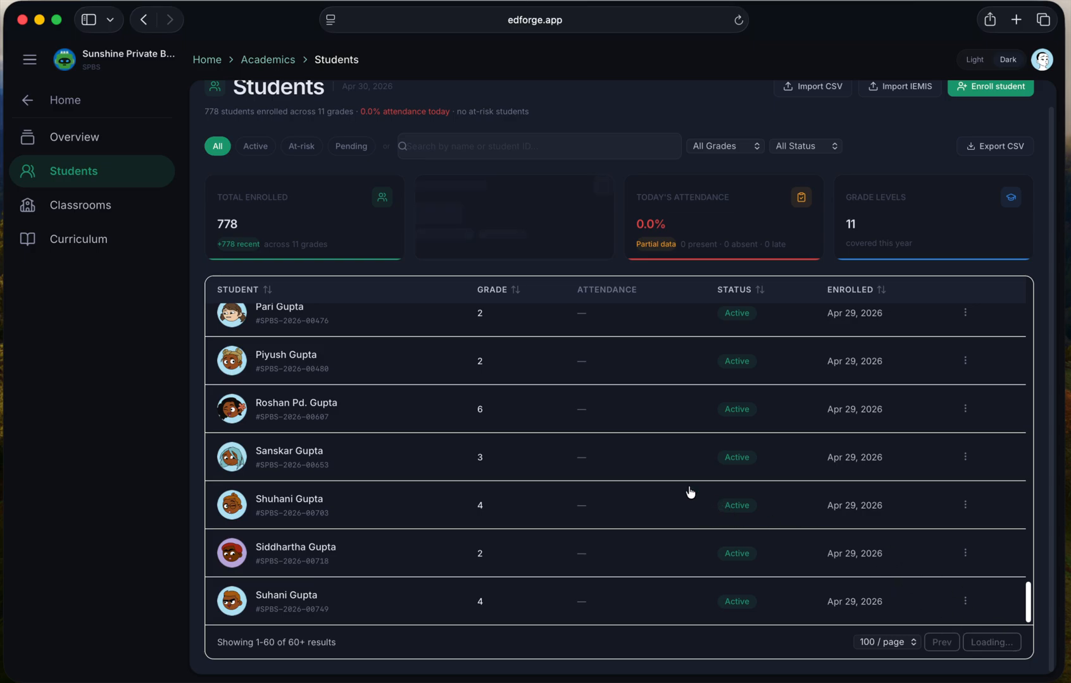
pyautogui.scroll(-5, 689, 495)
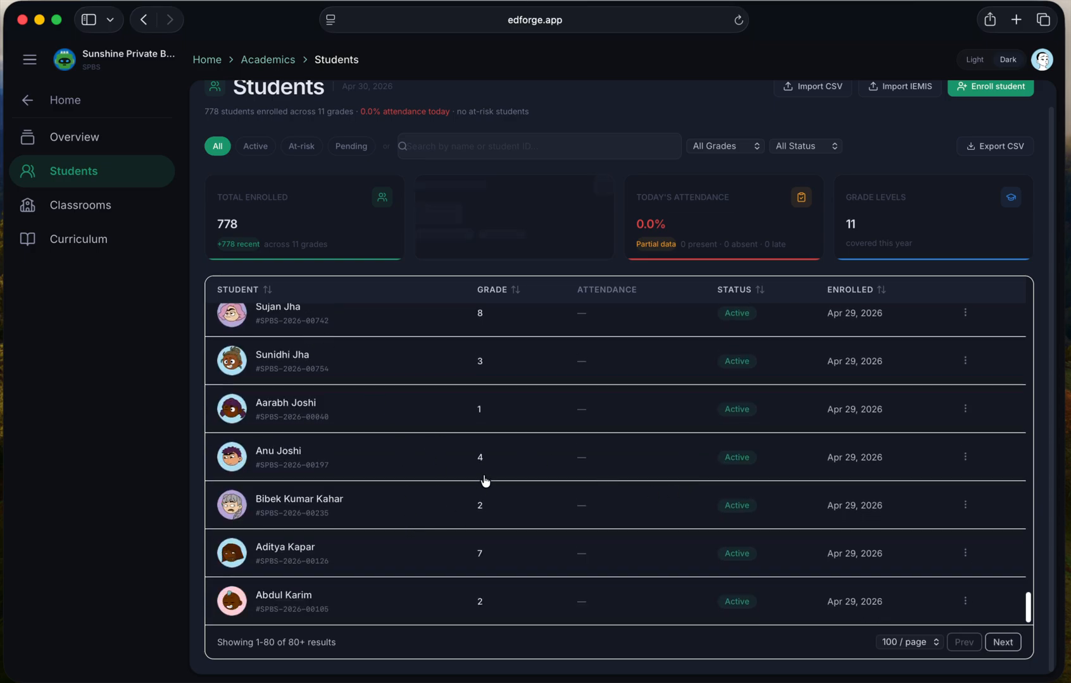
# Look back through the loaded student records up to the directory's first entry and summary figures
pyautogui.scroll(4, 485, 471)
pyautogui.scroll(10, 251, 447)
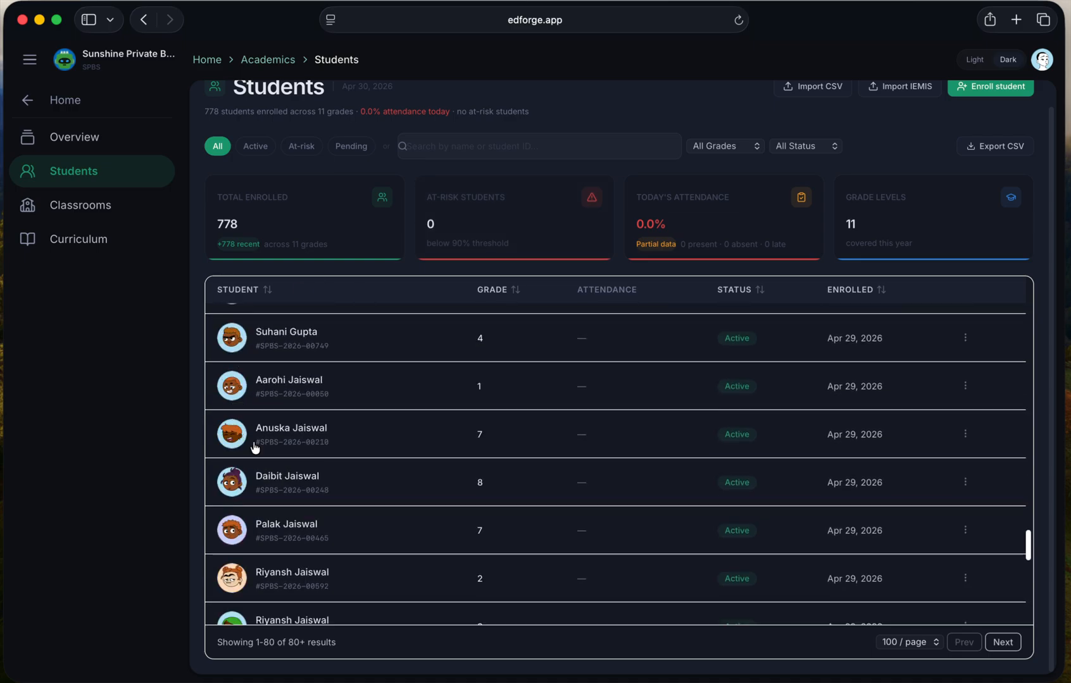
pyautogui.scroll(15, 256, 447)
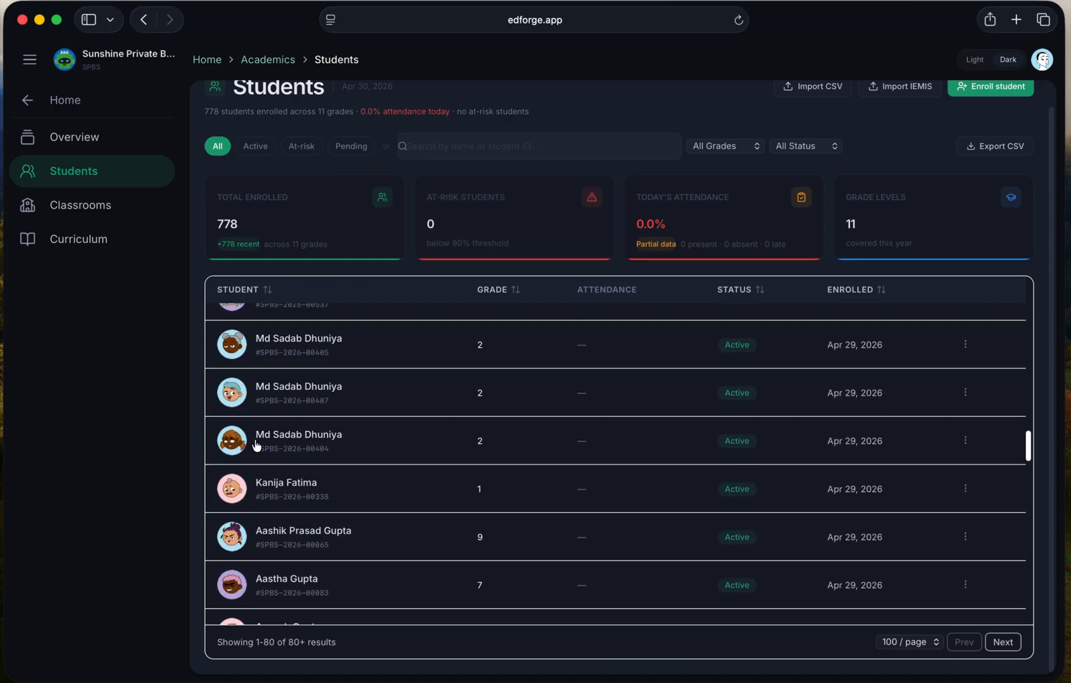
pyautogui.scroll(-1, 274, 435)
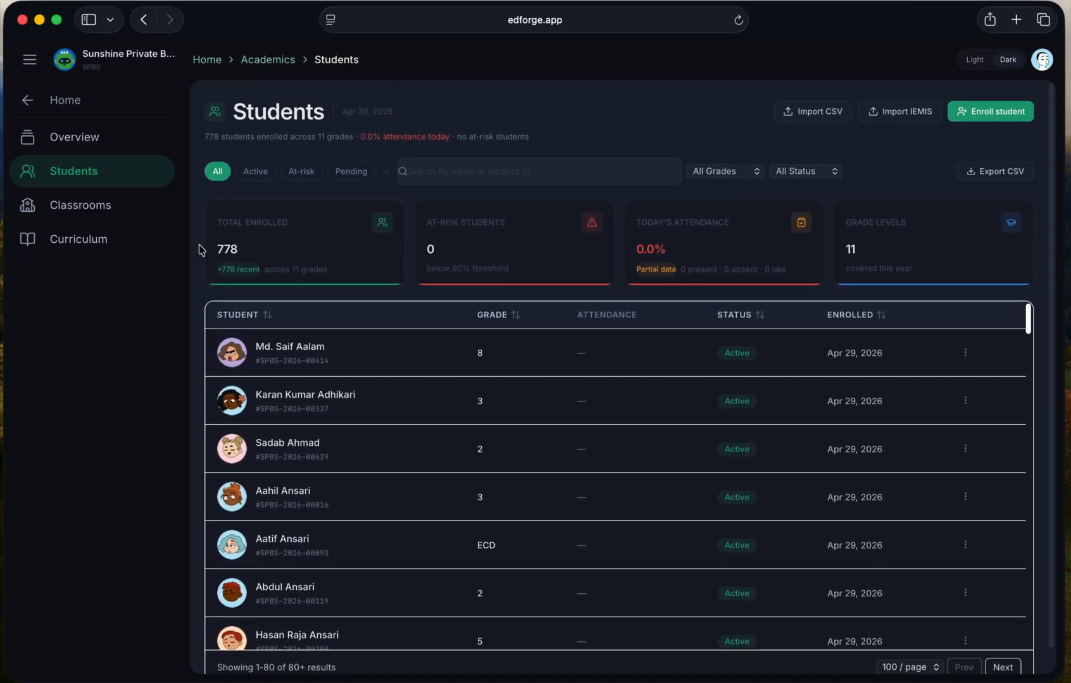